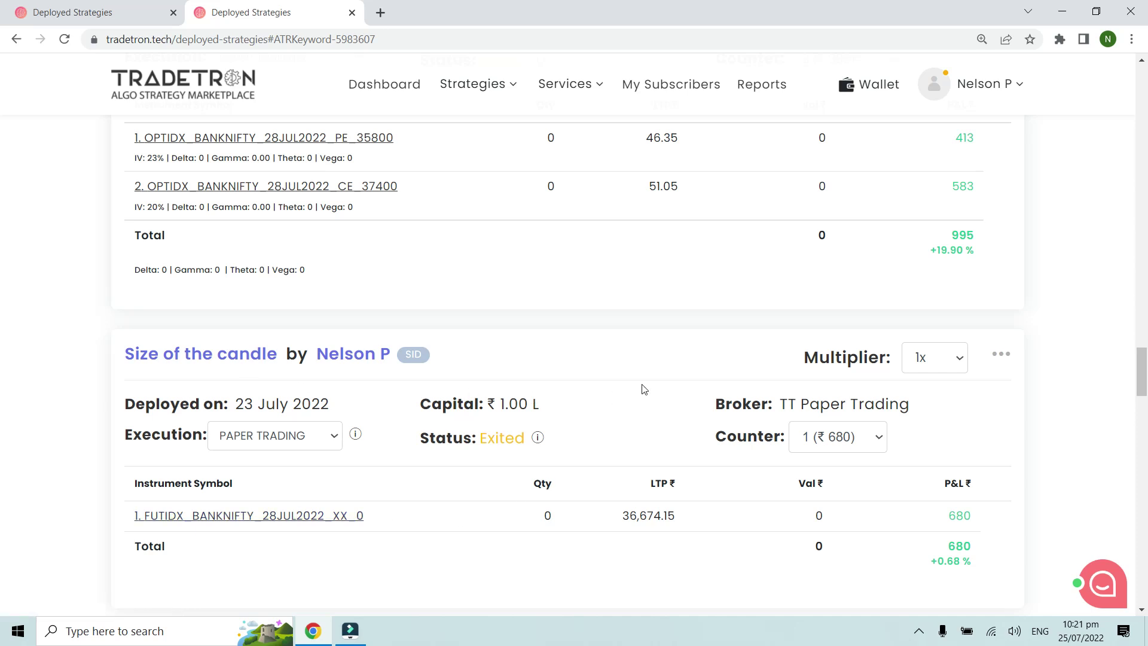
Step: Open the Size of the candle strategy's editor in a new browser tab
click(998, 356)
right_click(903, 440)
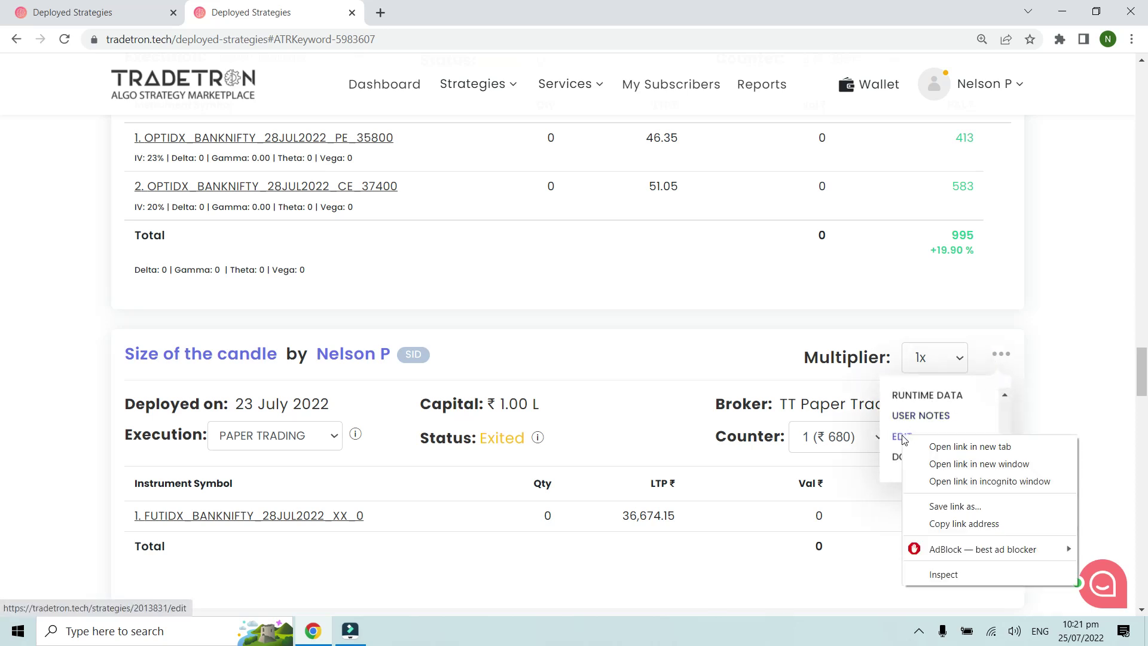
click(933, 447)
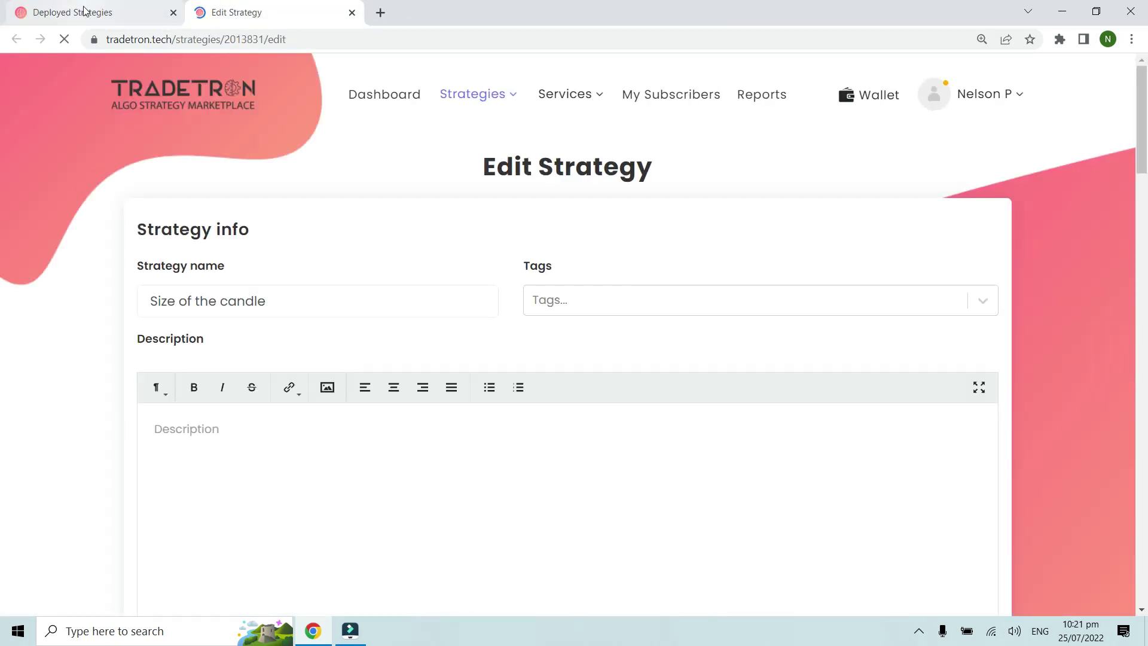
Step: Scroll to the Entry section and open its condition builder
scroll(228, 218, down, 4)
scroll(251, 223, down, 7)
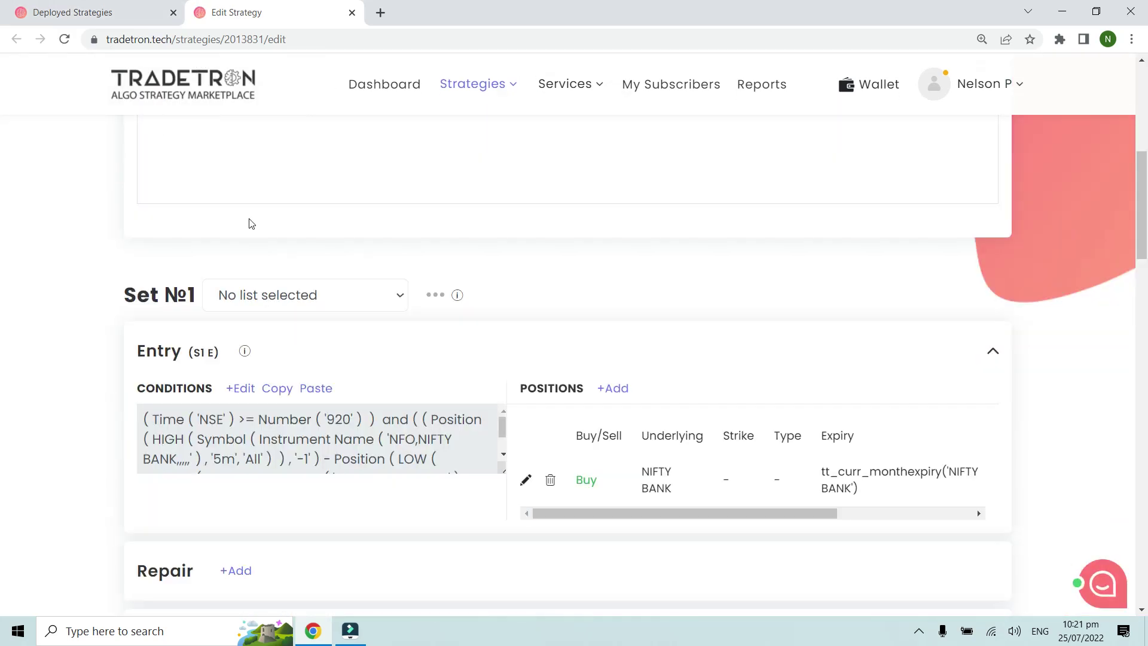
scroll(251, 223, down, 3)
click(248, 239)
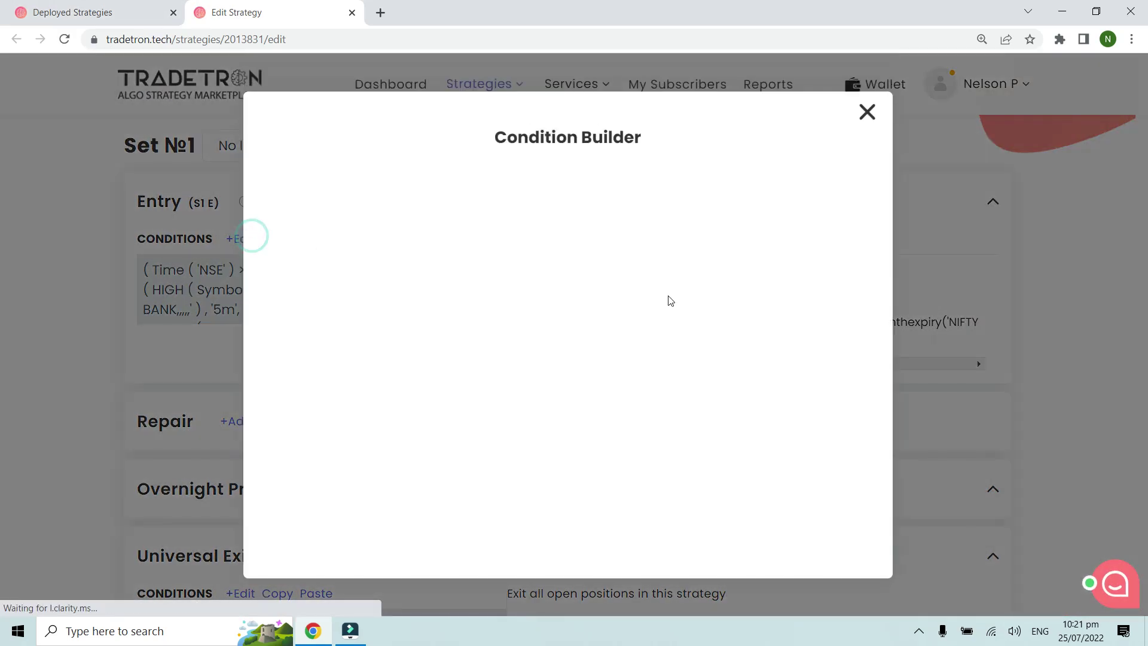
Step: Zoom in, review the HIGH position block parameters of the HIGH−LOW > 50 condition, and close the builder
key(ctrl+plus)
key(ctrl+plus)
key(ctrl+plus)
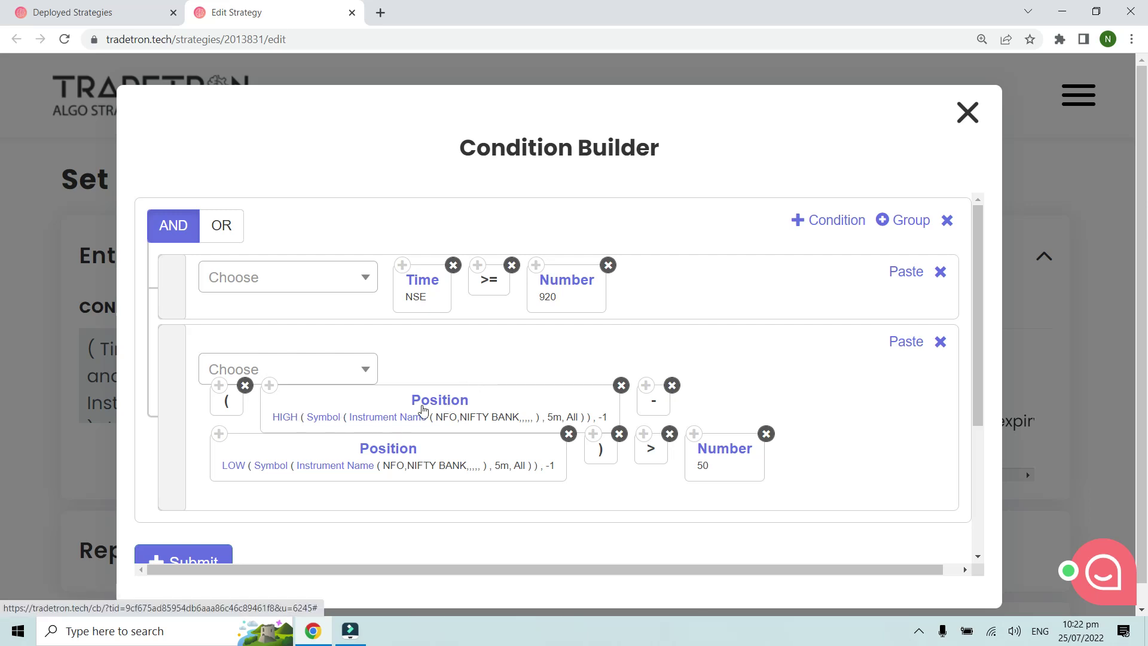
click(421, 407)
scroll(588, 363, down, 3)
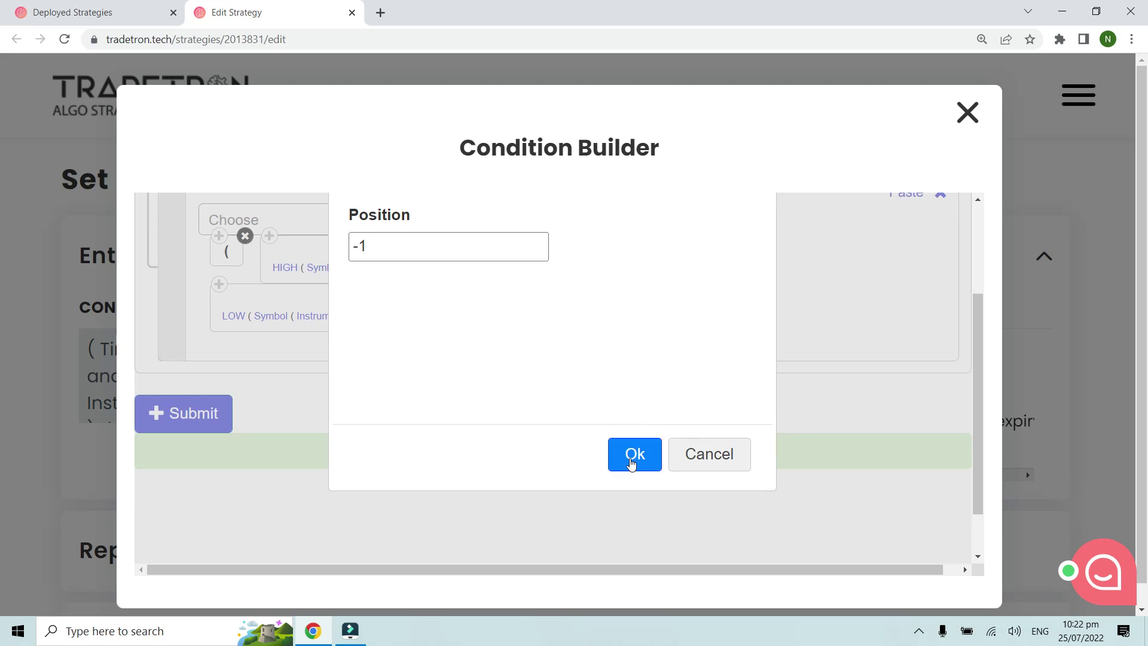
click(633, 454)
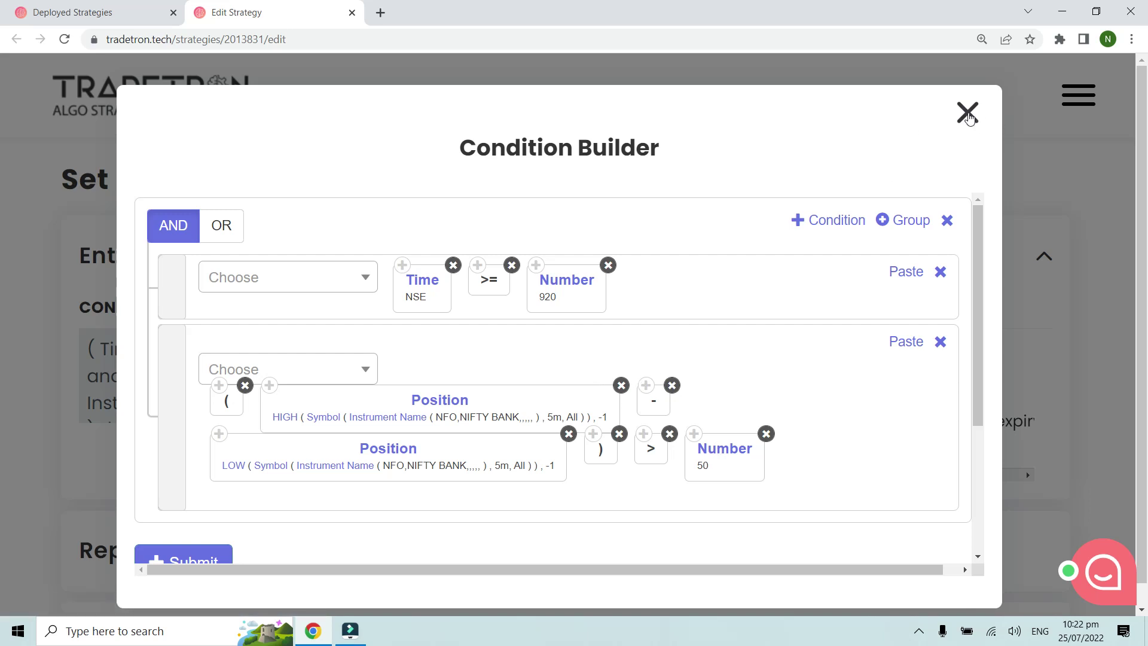
click(963, 117)
Step: Review the NIFTY BANK futures buy position details without changing them
key(ctrl+minus)
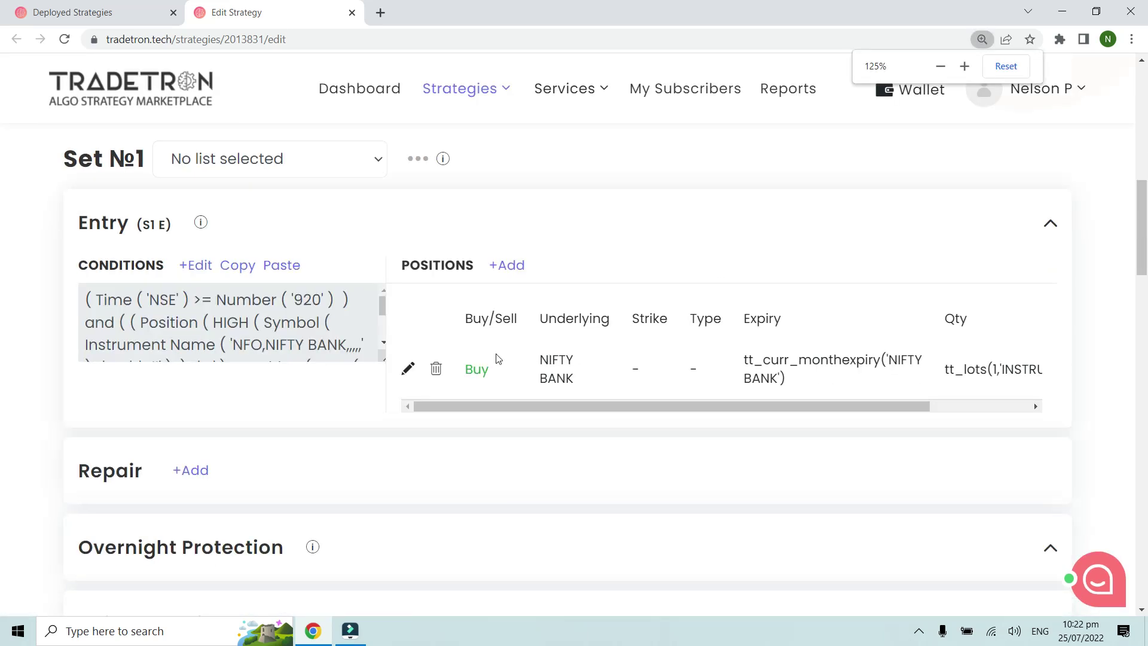
click(410, 368)
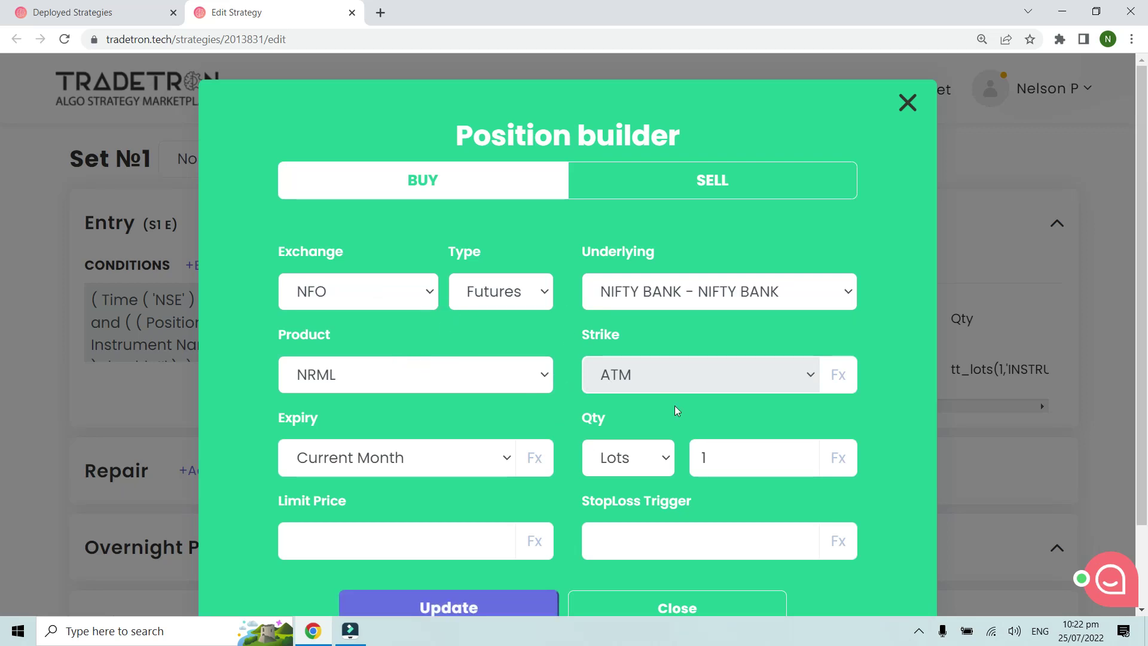
click(669, 607)
Step: Open the Universal Exit conditions to view PNL > 500 or PNL < −500
scroll(495, 533, down, 2)
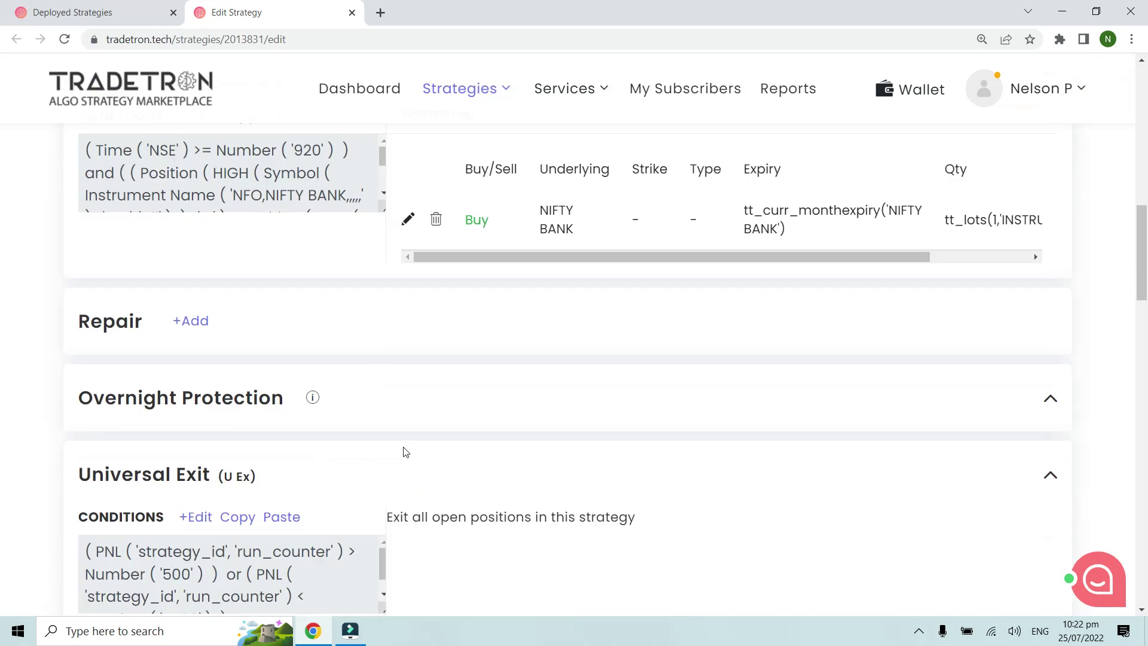
key(ctrl+minus)
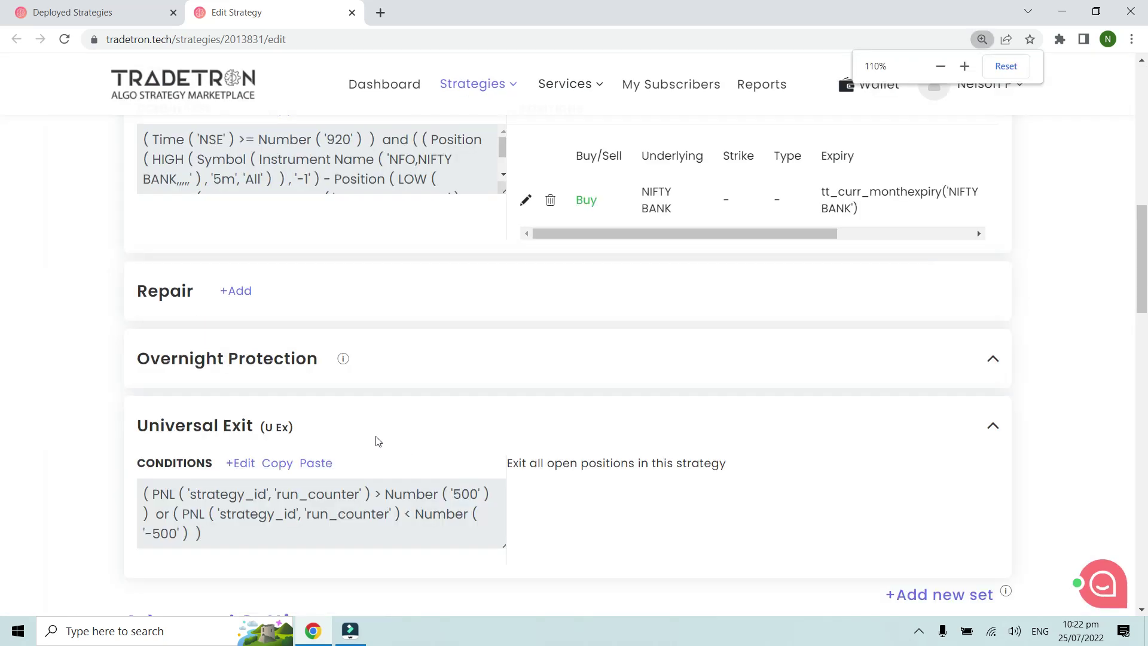
click(244, 463)
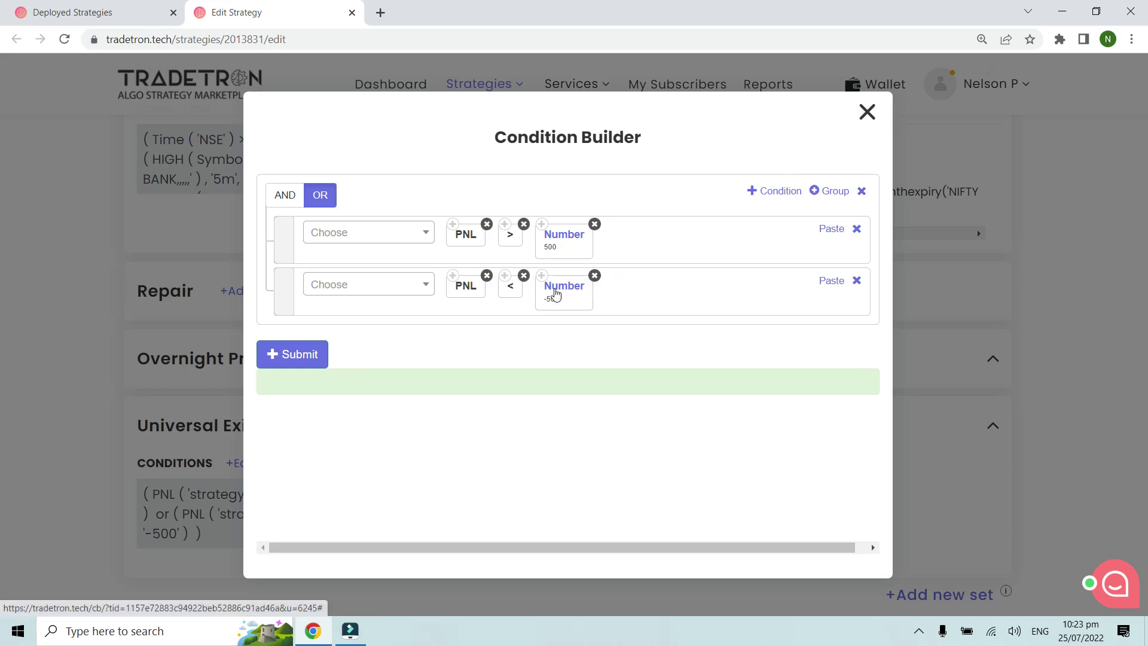
Step: Close the exit builder and re-examine the entry conditions zoomed in
click(867, 112)
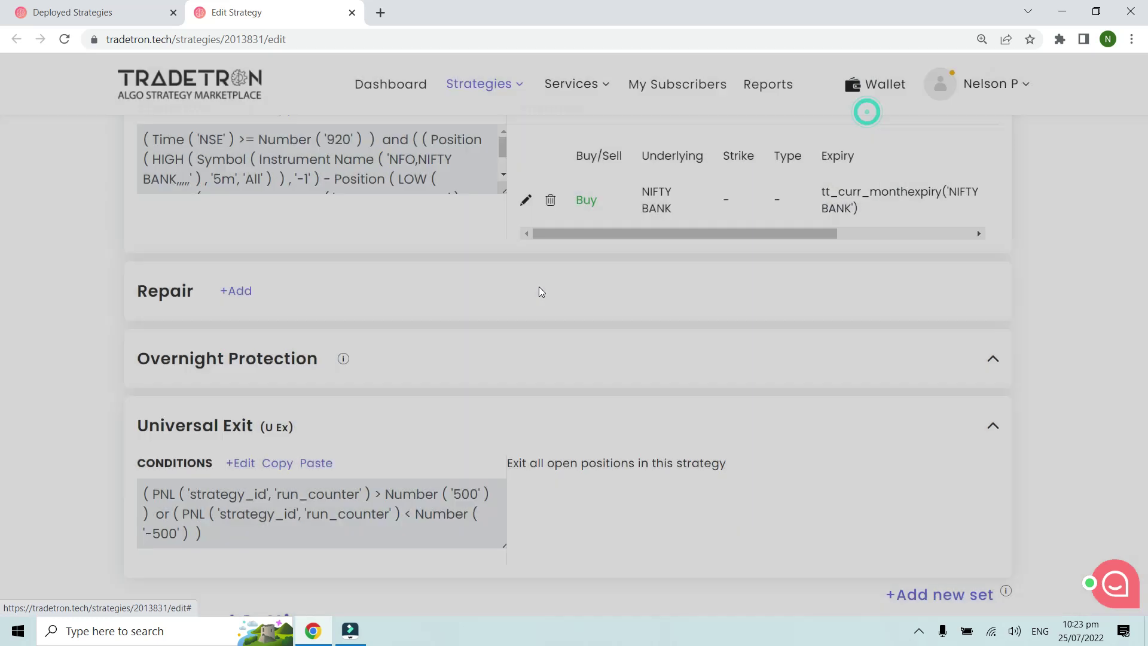
click(115, 23)
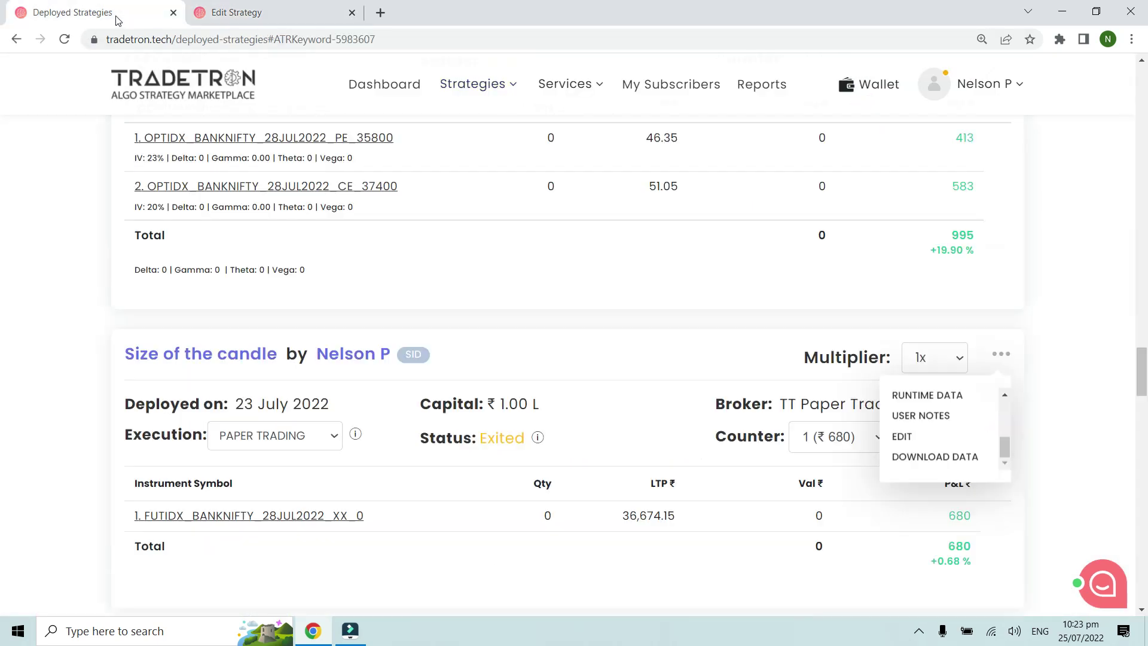
click(285, 18)
scroll(335, 225, up, 2)
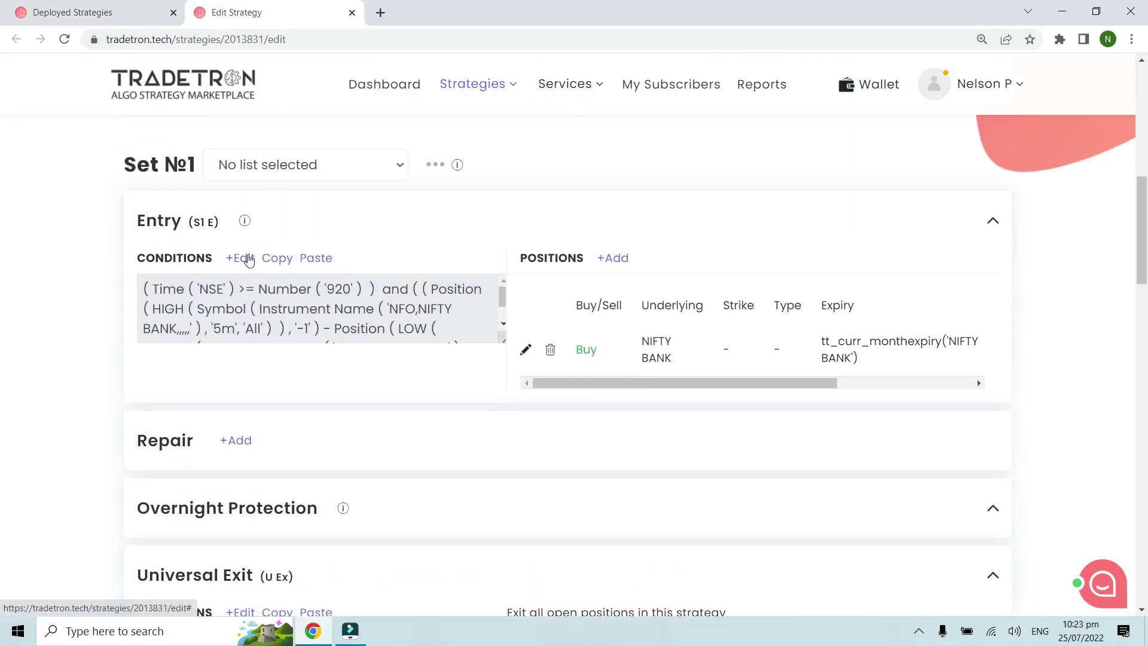
click(241, 258)
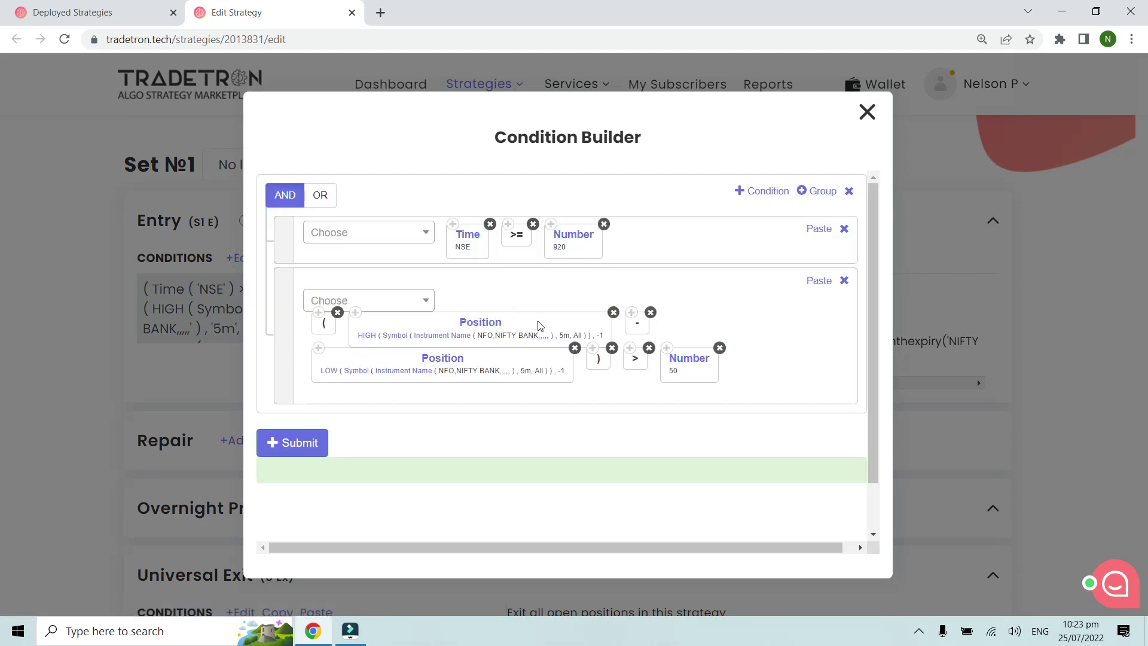
key(ctrl+plus)
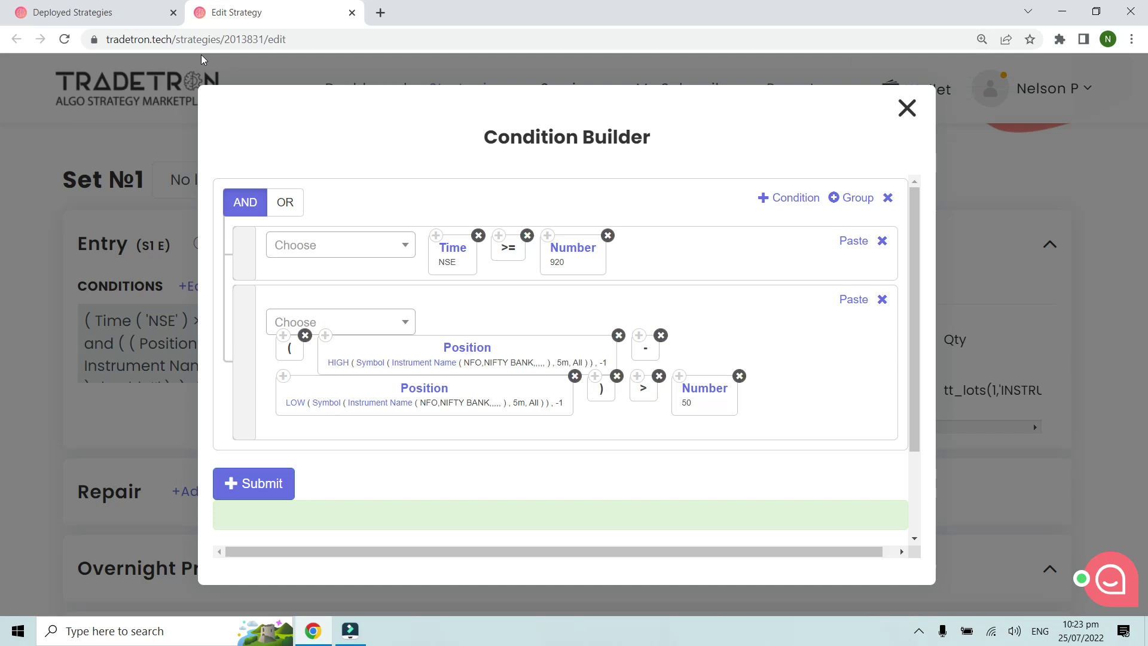
Step: Return to Deployed Strategies and open the Size of the candle strategy's Notification Log
click(103, 22)
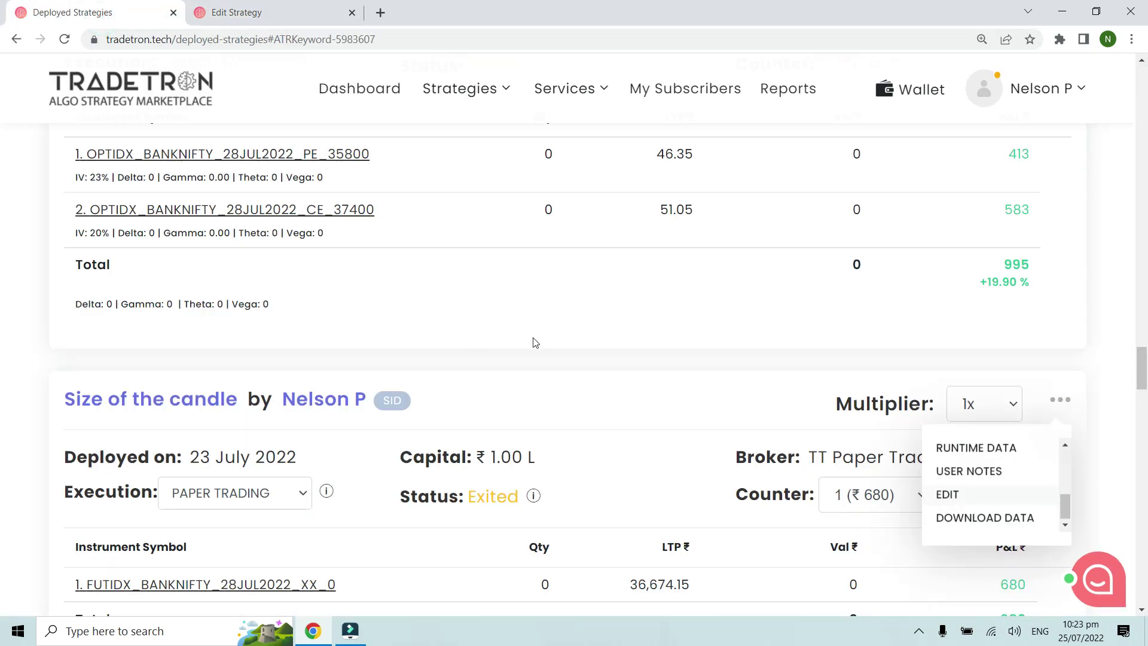
scroll(535, 343, down, 2)
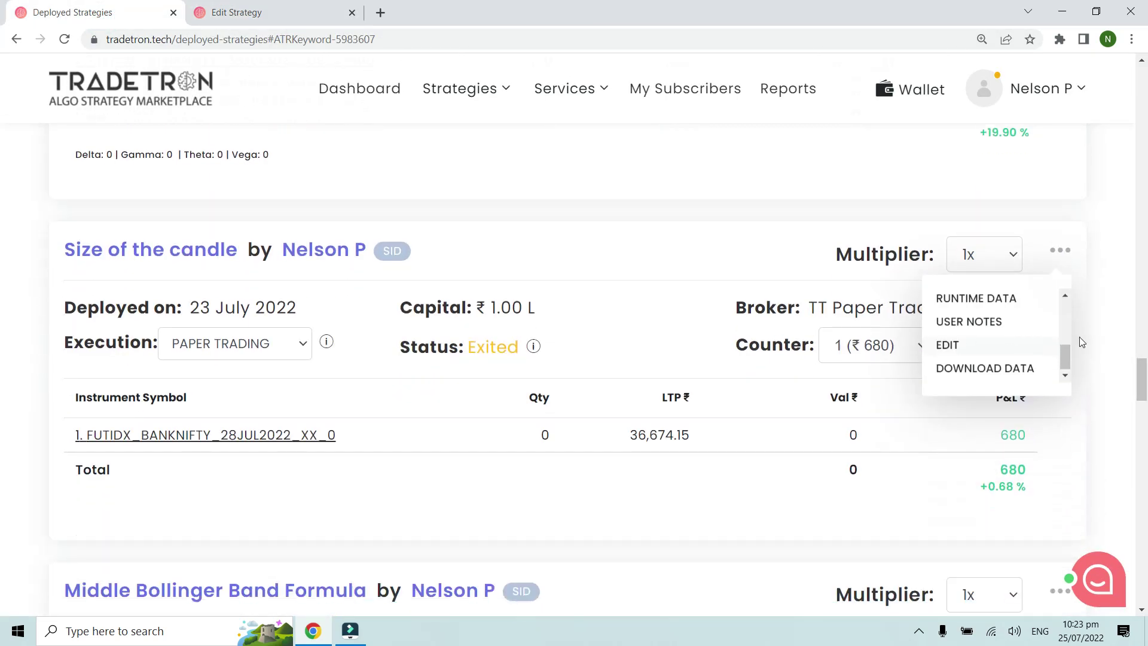
key(ctrl+minus)
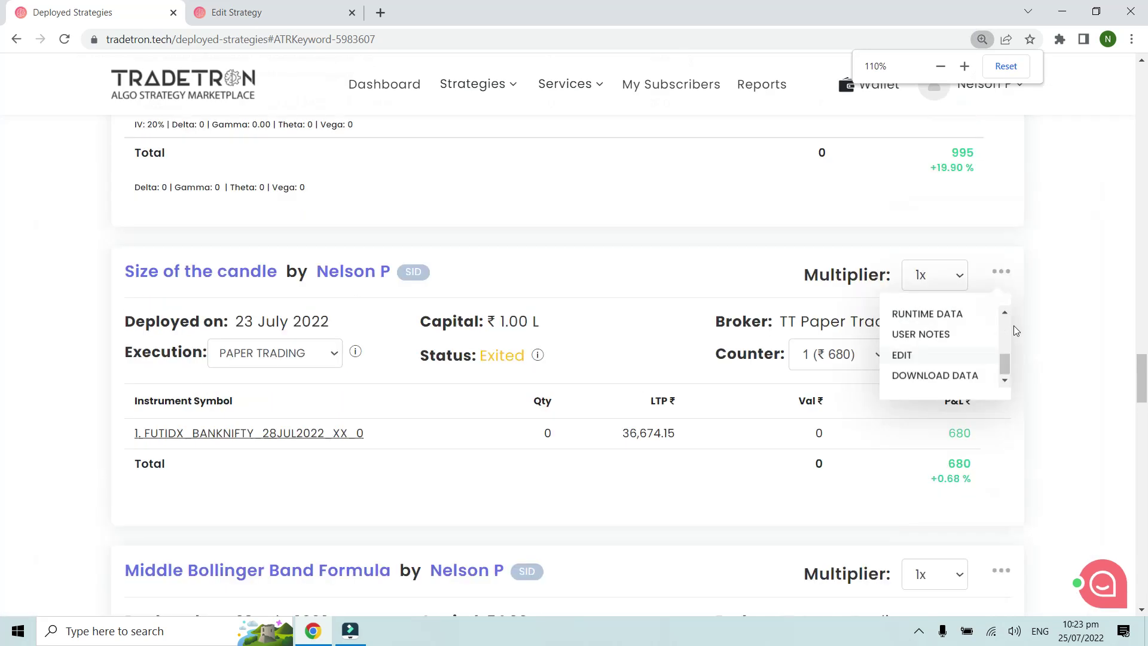
scroll(1013, 366, up, 1)
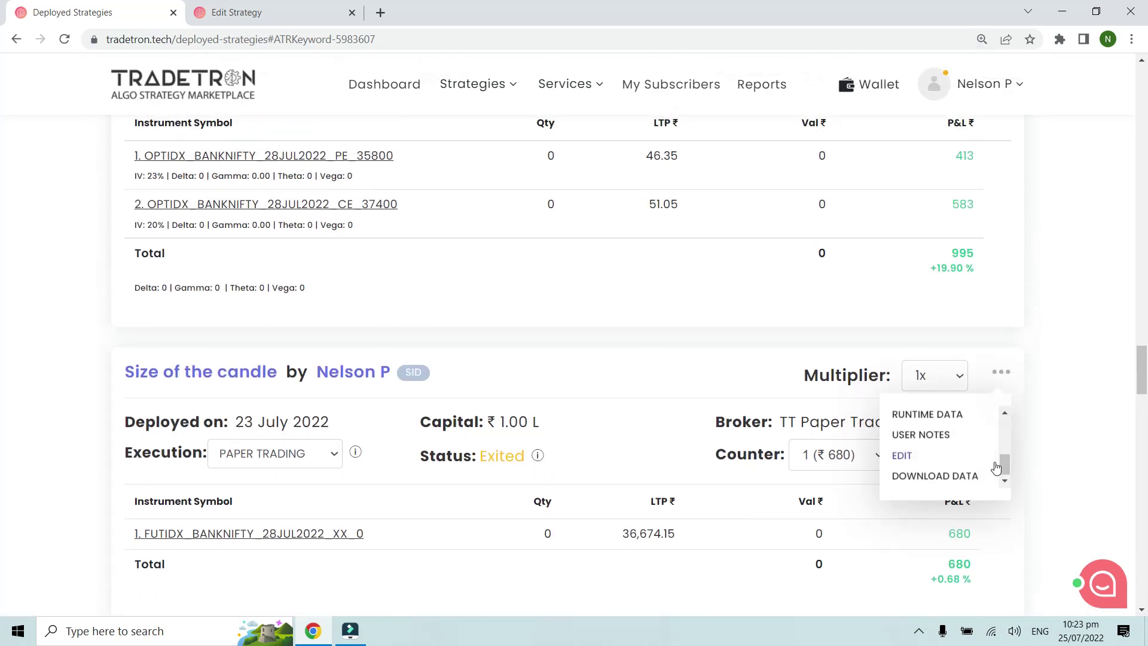
drag(1002, 466, 1000, 448)
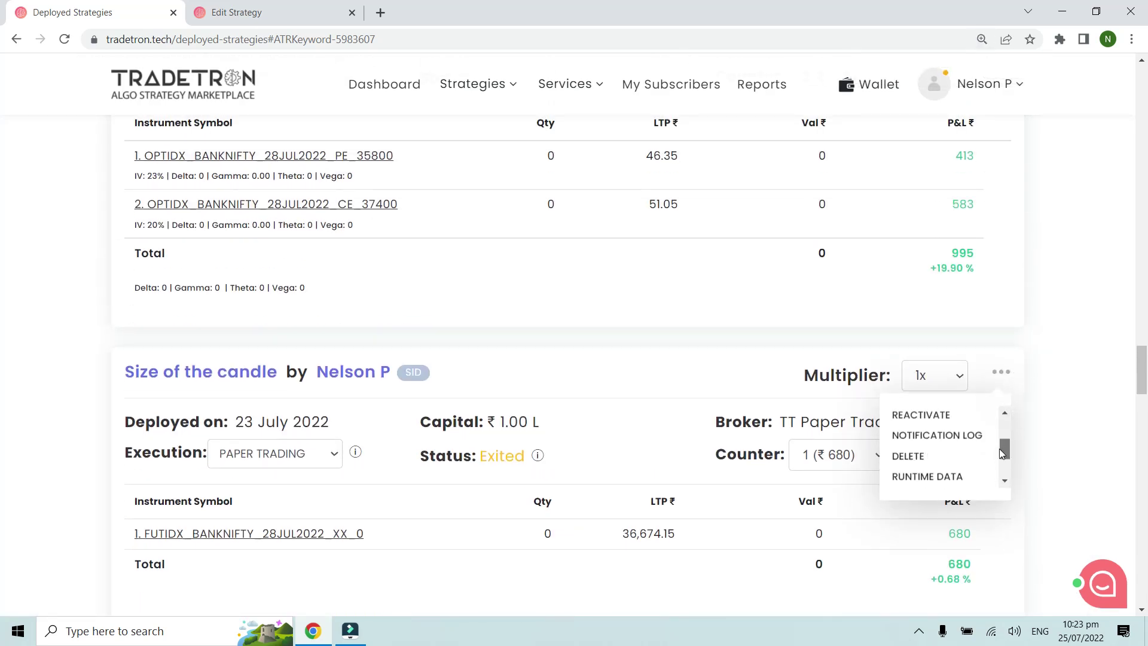
click(943, 436)
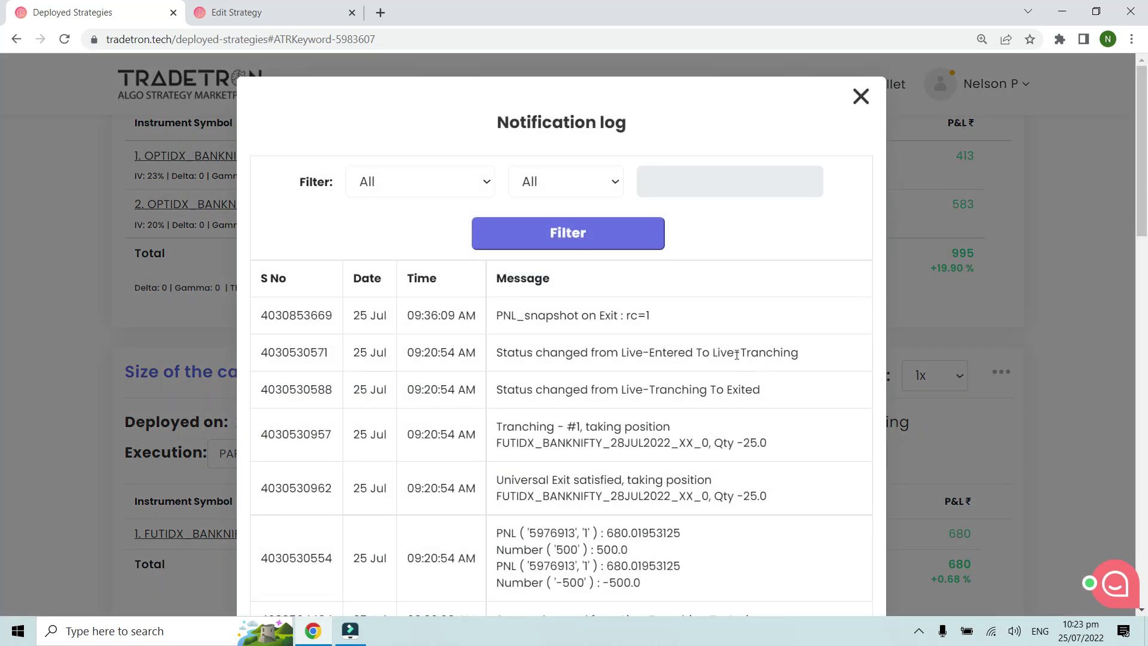
scroll(690, 347, down, 12)
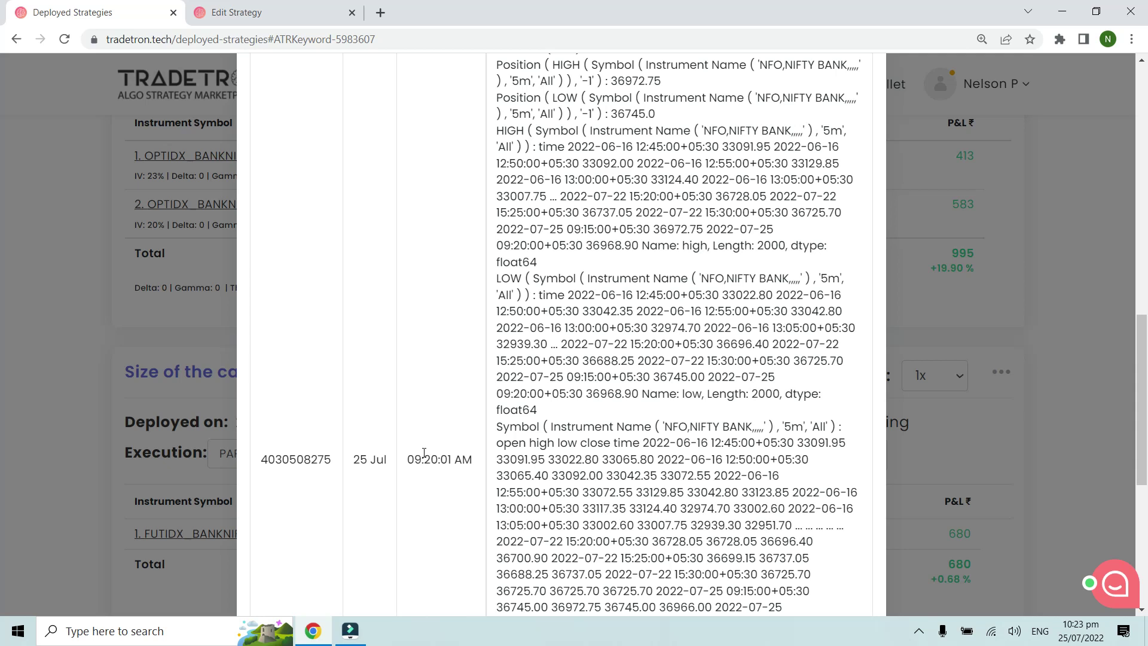
scroll(414, 466, up, 4)
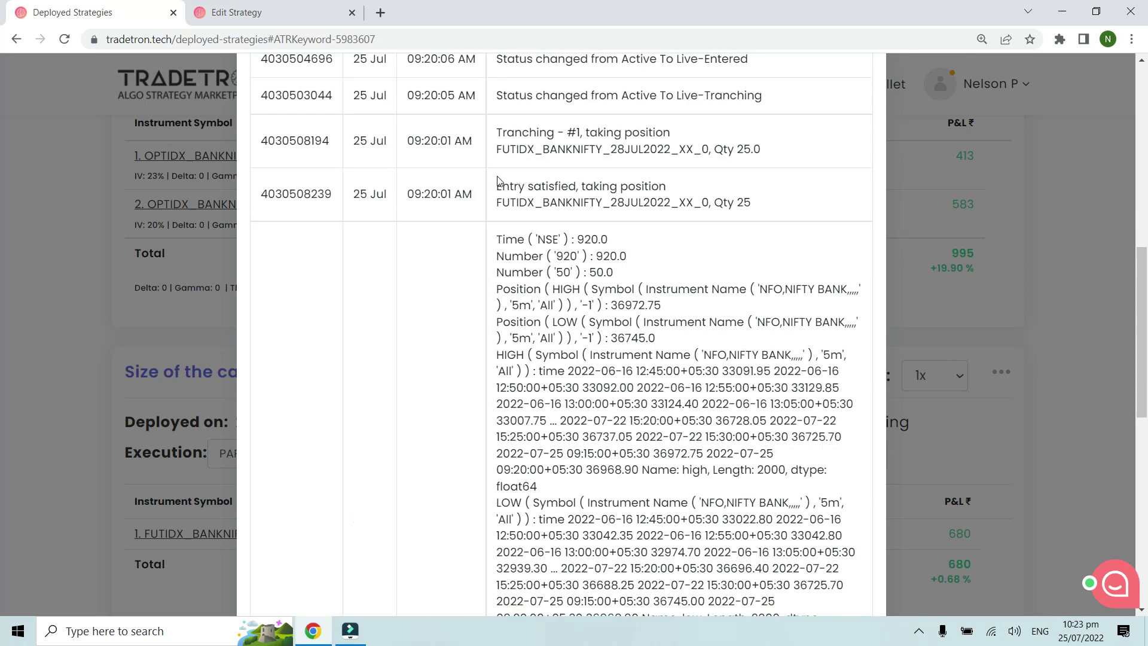
drag(497, 187, 607, 187)
click(606, 185)
click(496, 292)
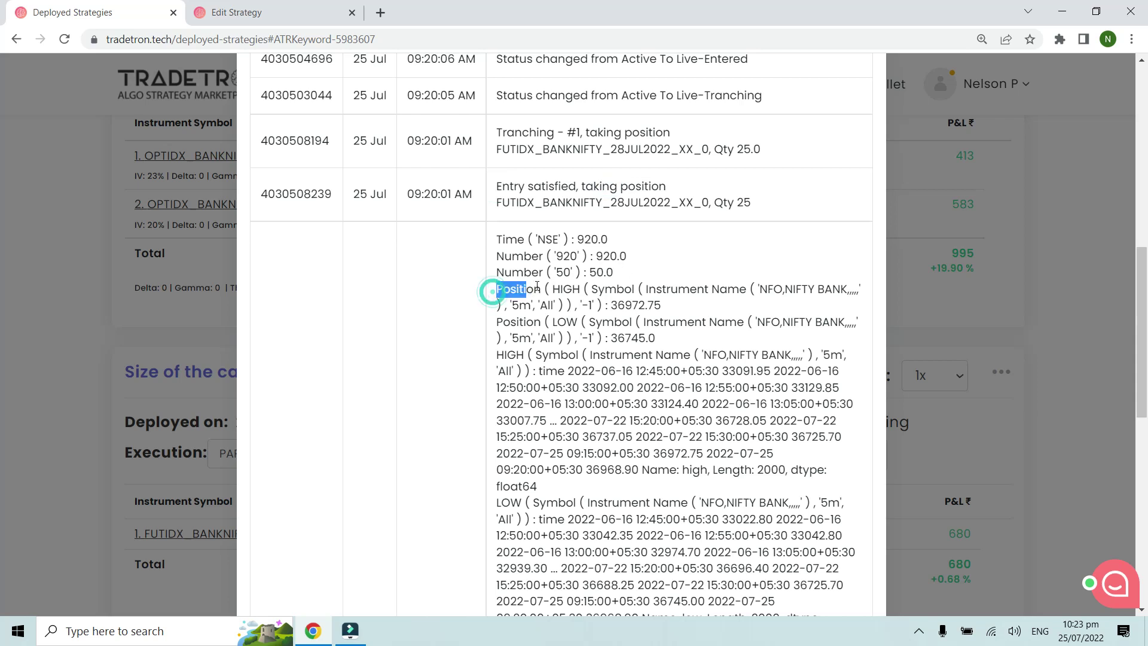
double_click(563, 289)
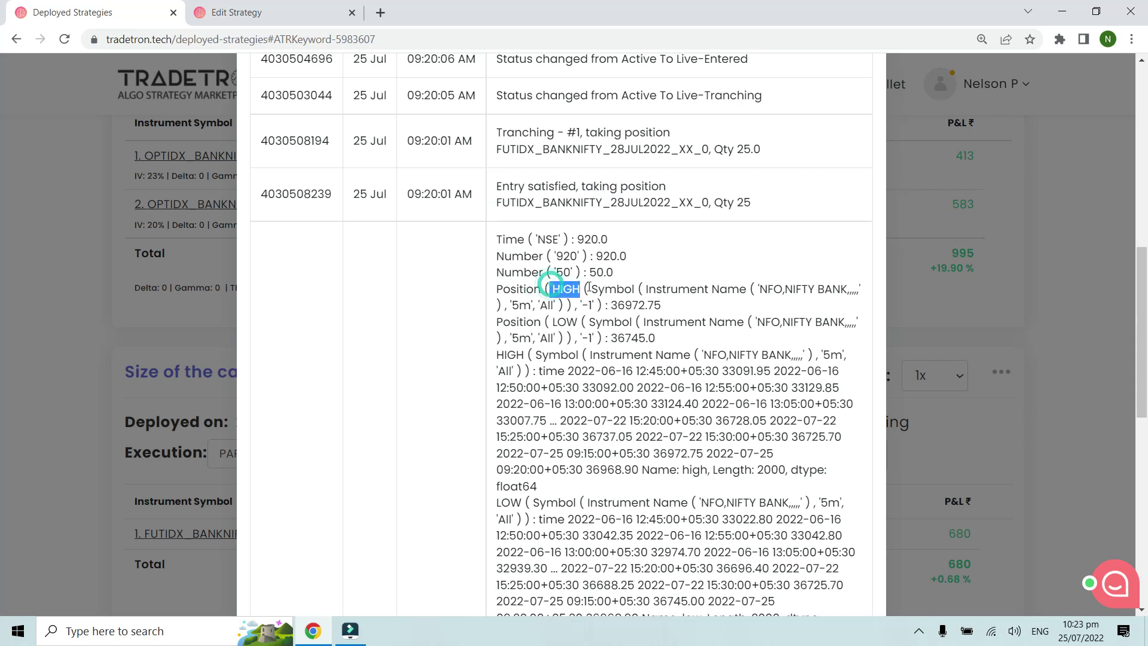
drag(610, 306, 660, 306)
click(657, 305)
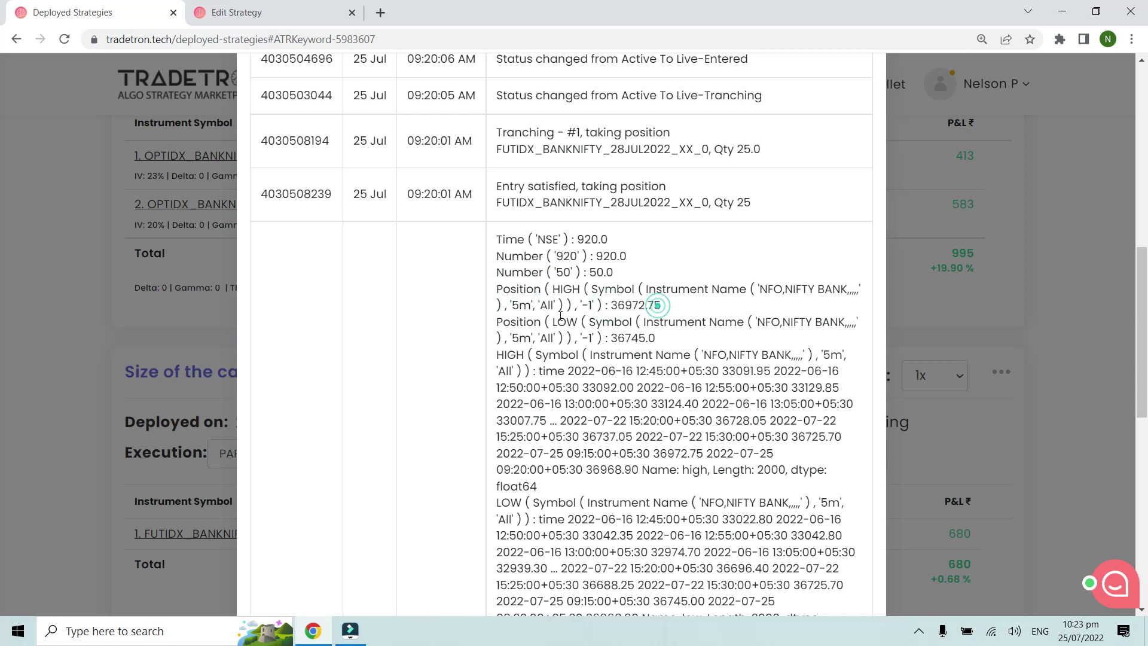
drag(496, 322, 586, 323)
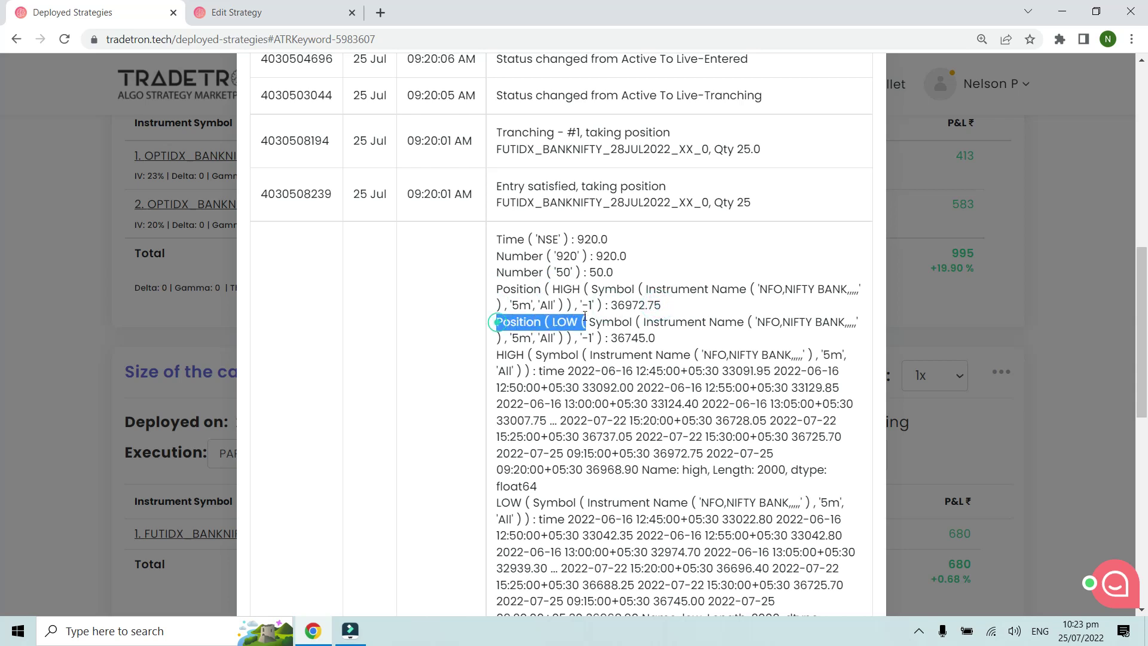
click(657, 341)
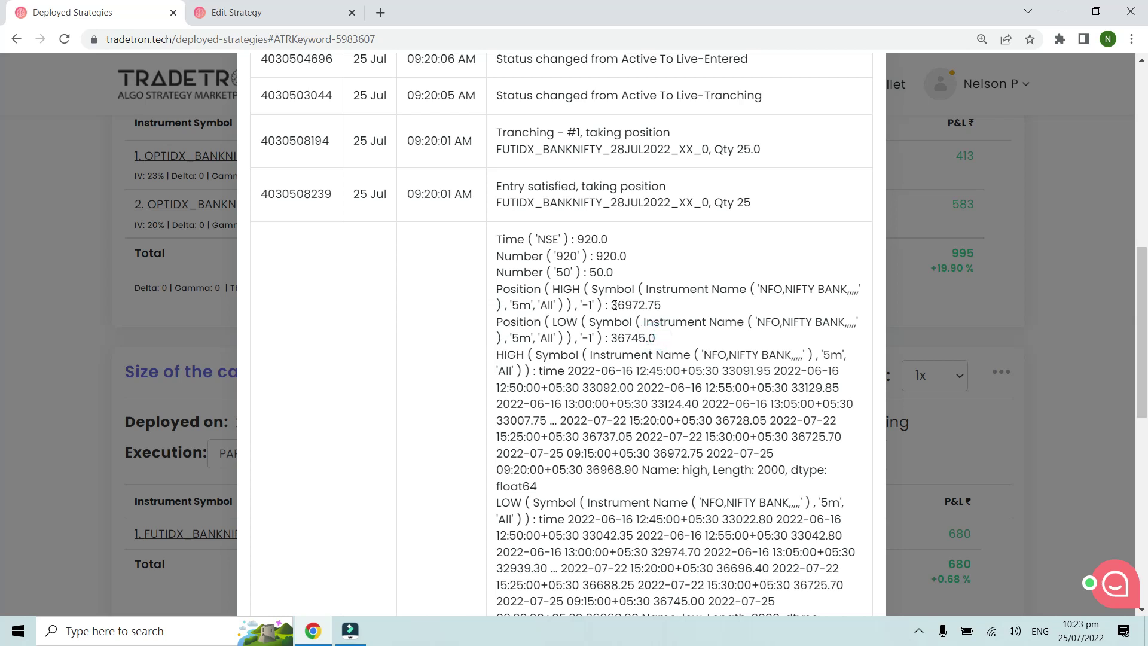
drag(608, 306, 658, 306)
drag(610, 339, 654, 339)
key(ctrl+Tab)
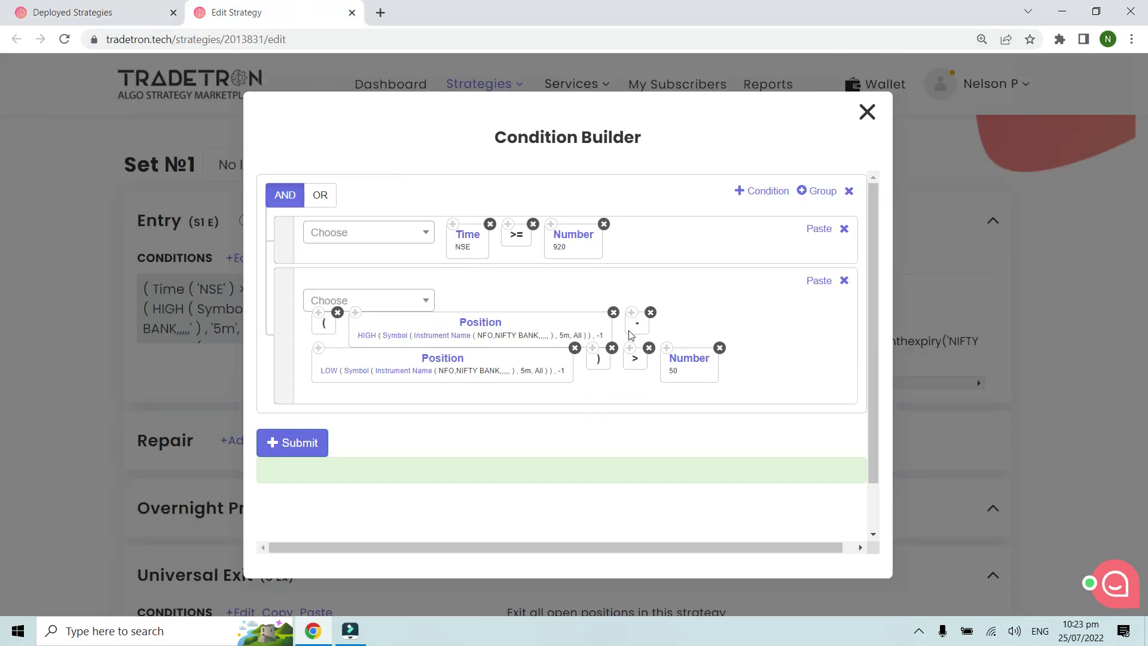
key(ctrl+plus)
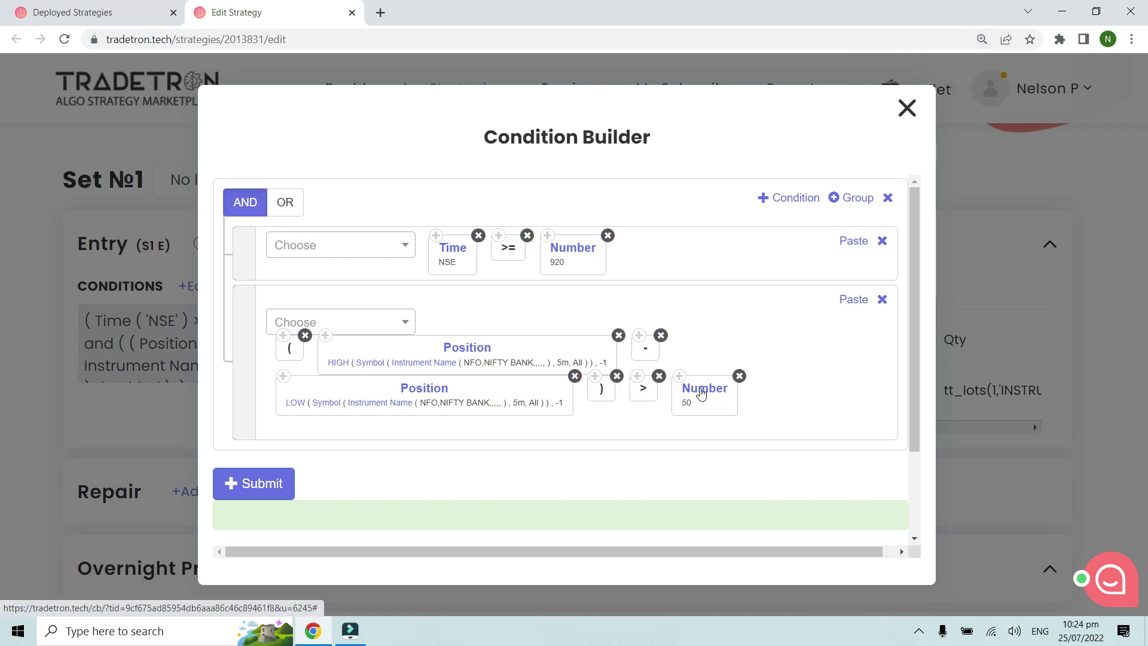
click(99, 10)
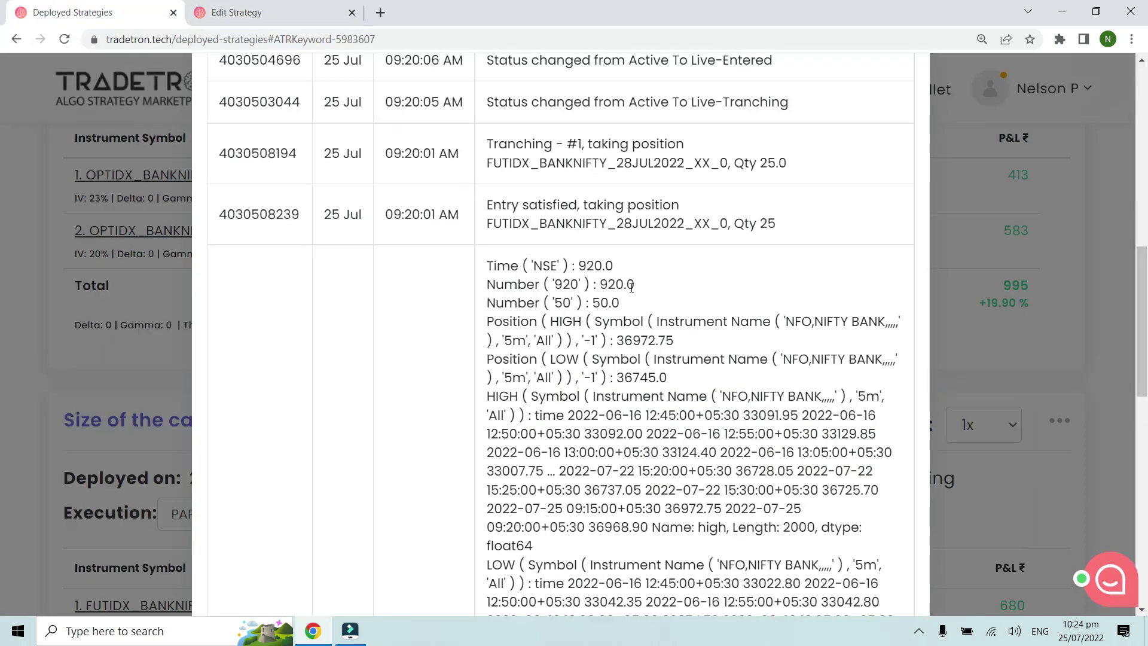
key(ctrl+minus)
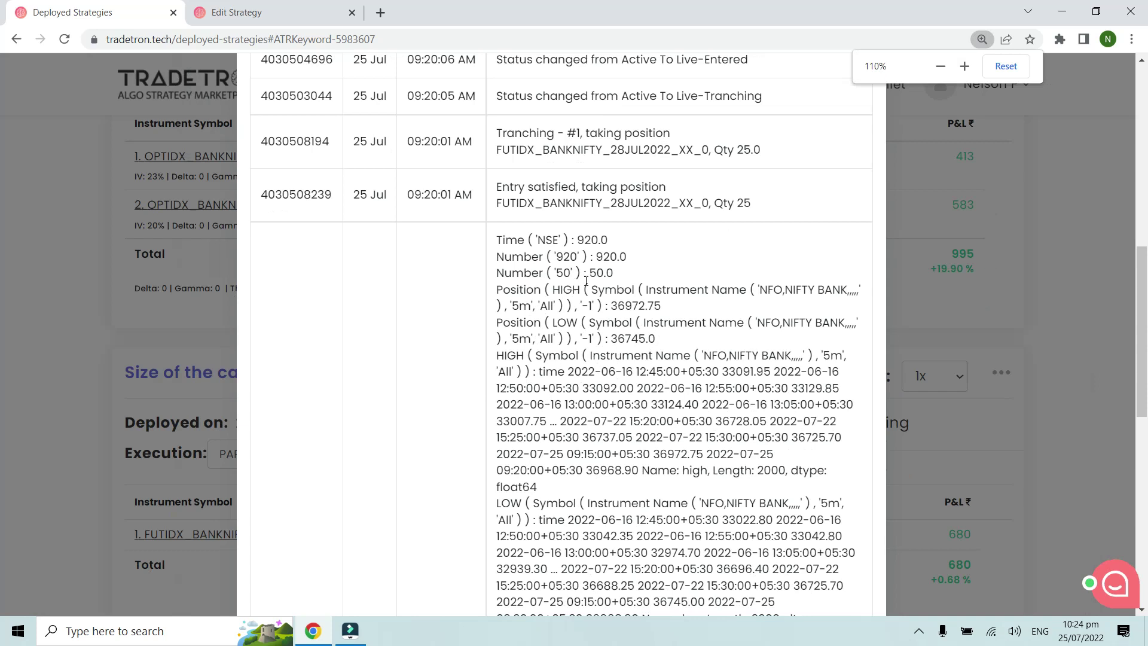
drag(587, 279, 663, 307)
click(638, 278)
drag(612, 339, 655, 338)
click(654, 335)
click(653, 335)
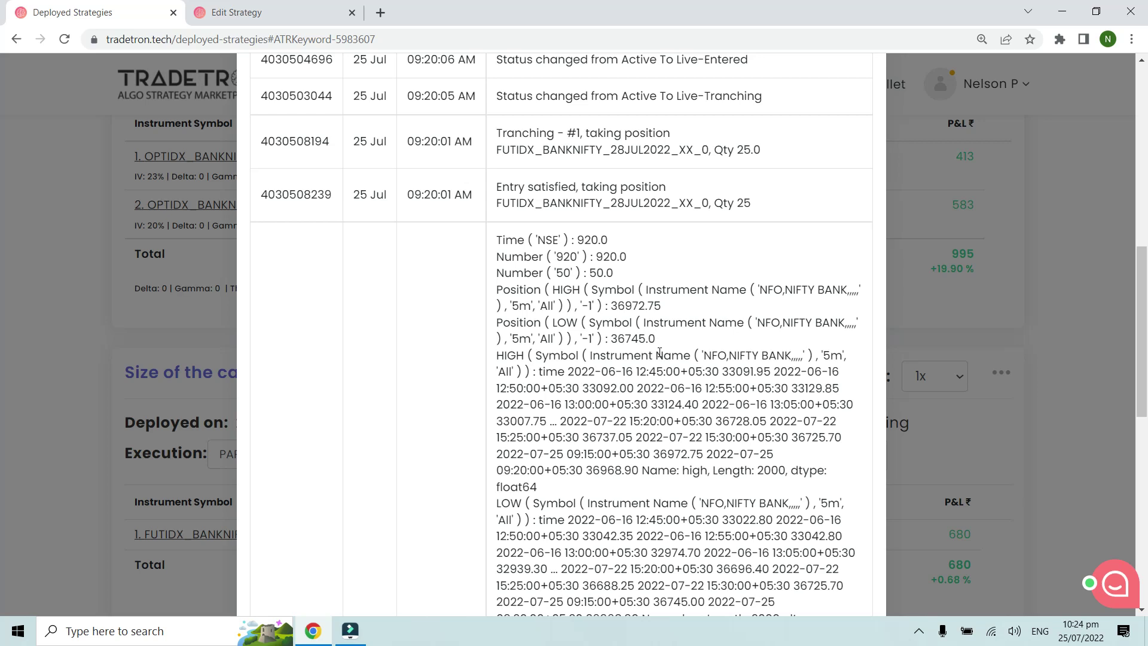
scroll(632, 340, up, 4)
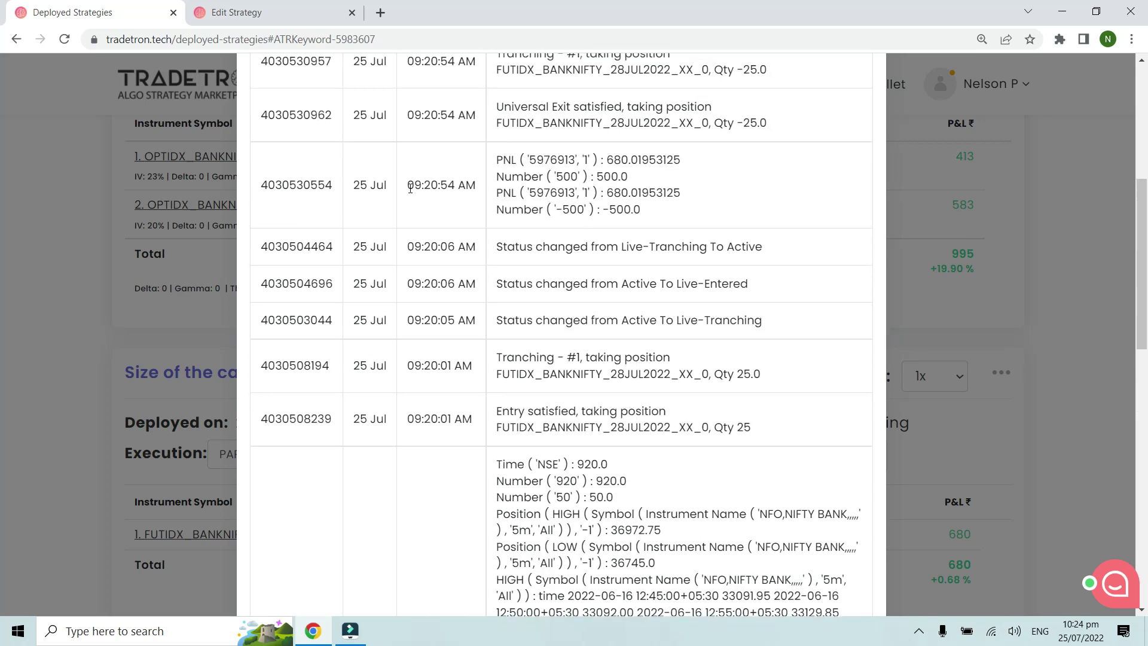
drag(410, 182, 477, 186)
drag(663, 215, 615, 192)
click(616, 179)
drag(666, 160, 605, 160)
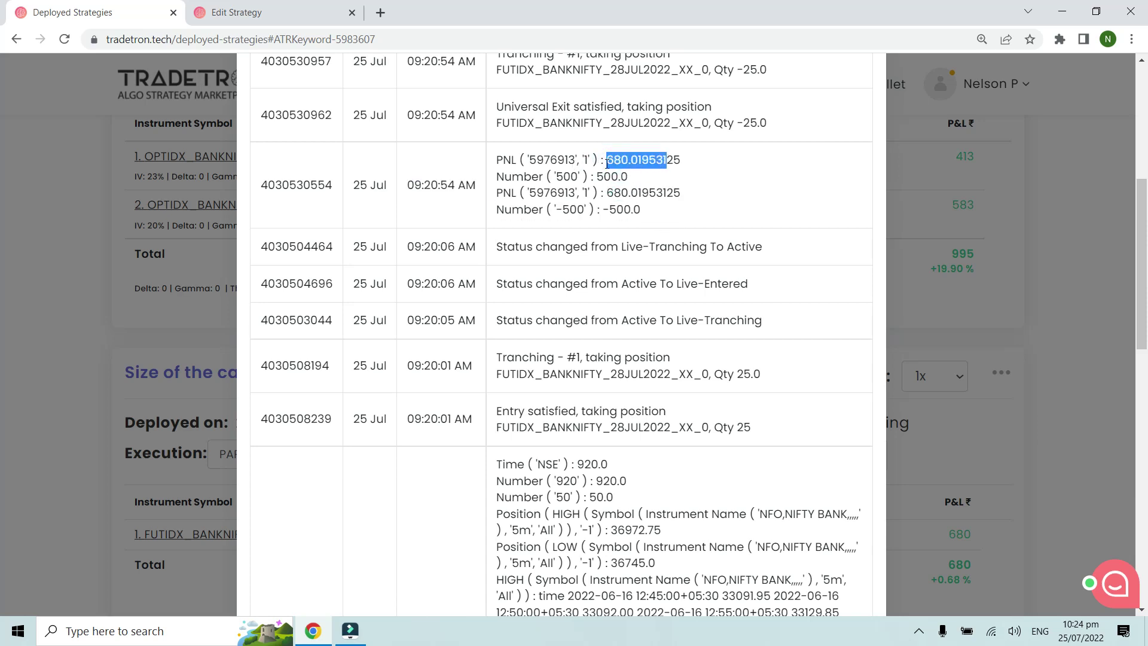
drag(643, 176, 598, 173)
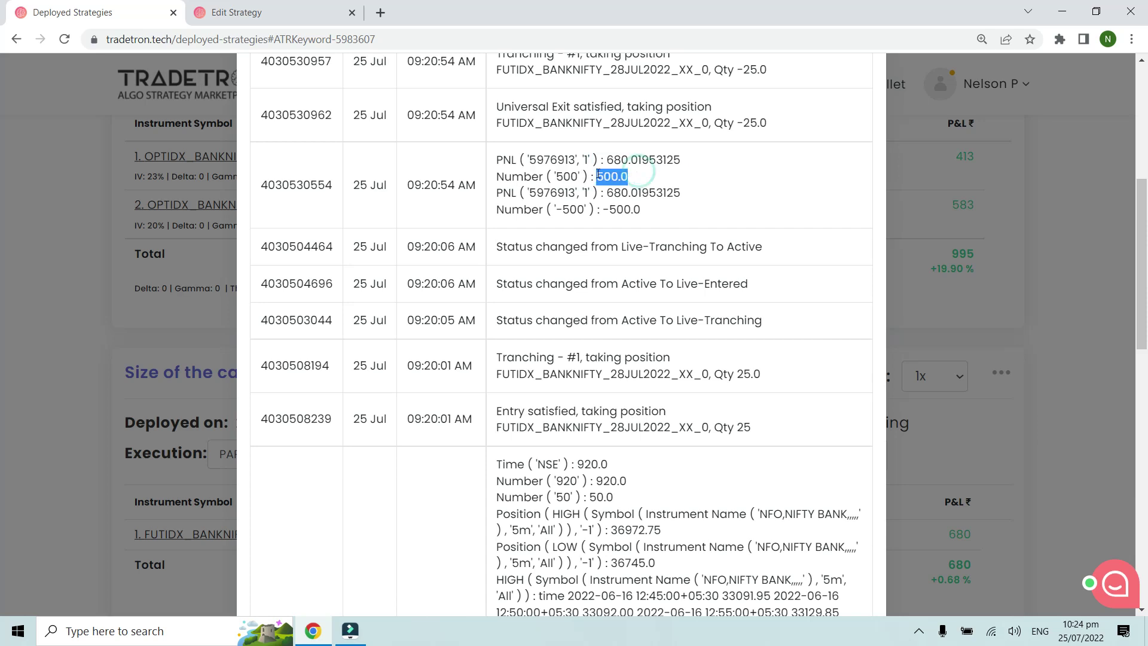
scroll(616, 187, up, 1)
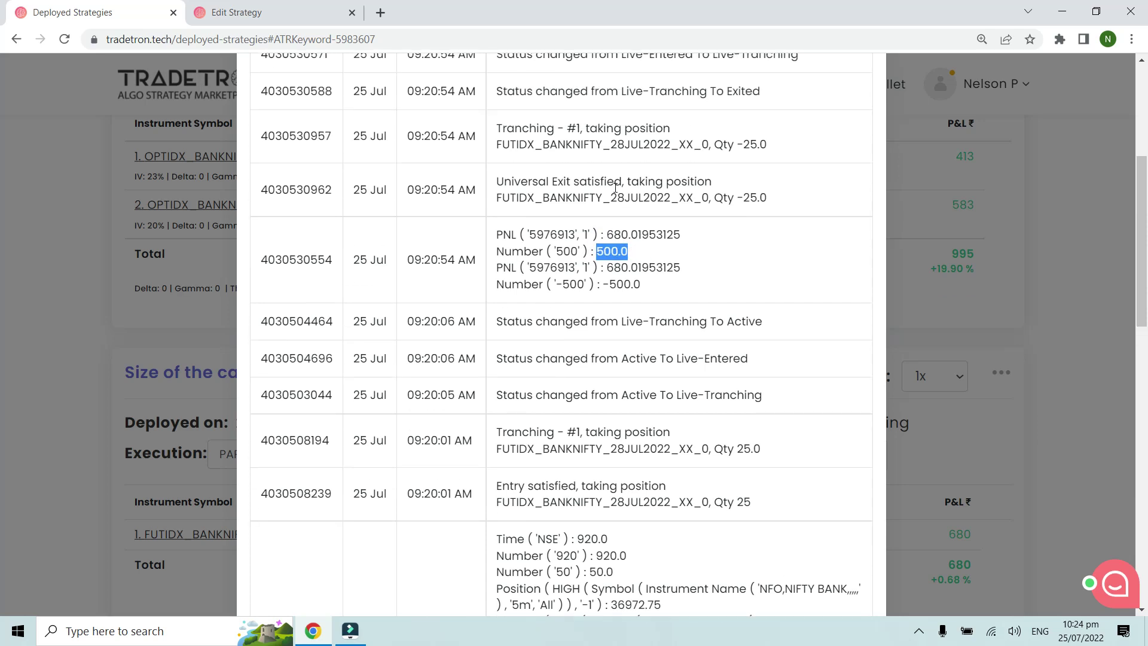
scroll(615, 187, down, 4)
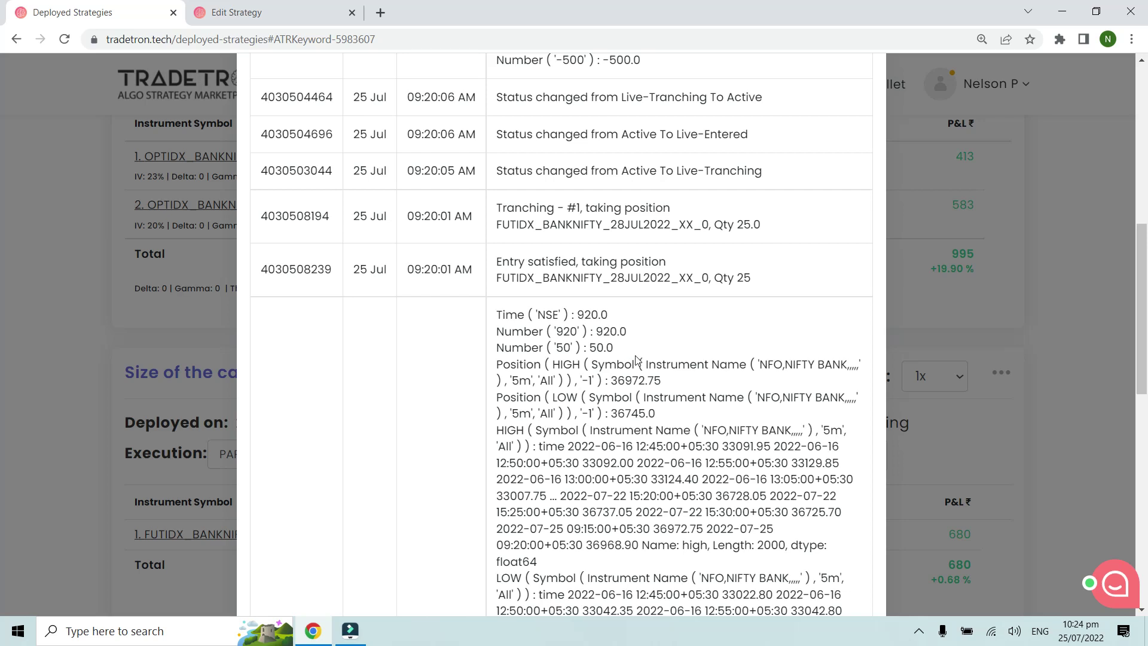
Step: Compare the logged HIGH value 36972.75 against the Condition Builder in the other tab
drag(663, 381, 669, 412)
click(603, 377)
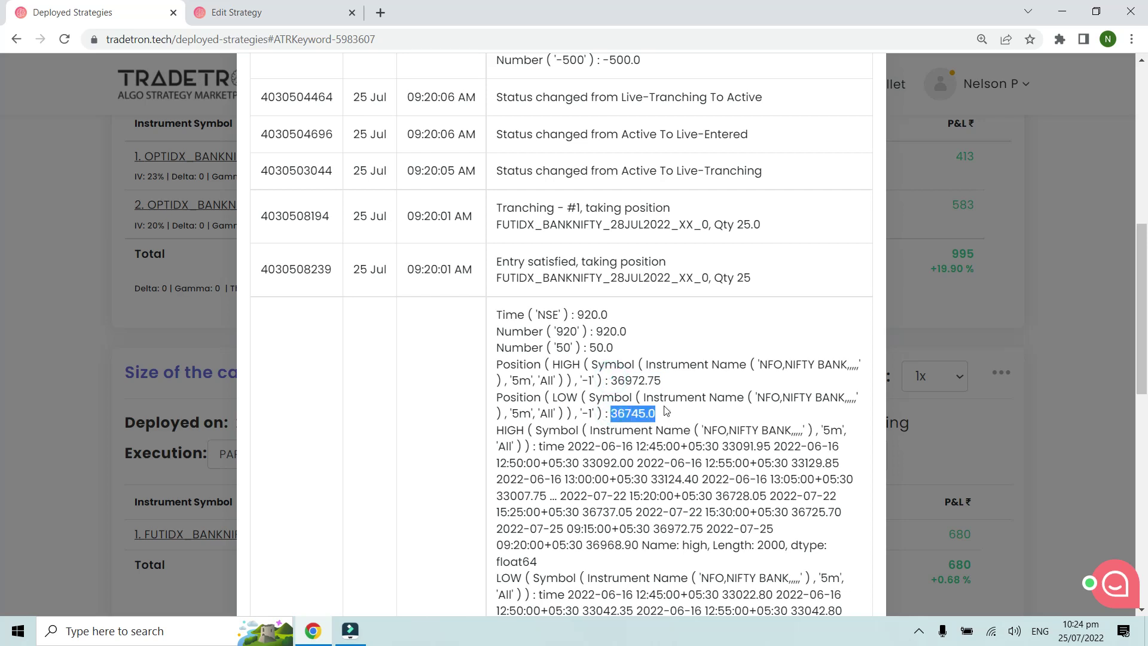
click(667, 411)
key(ctrl+Tab)
key(ctrl+Tab)
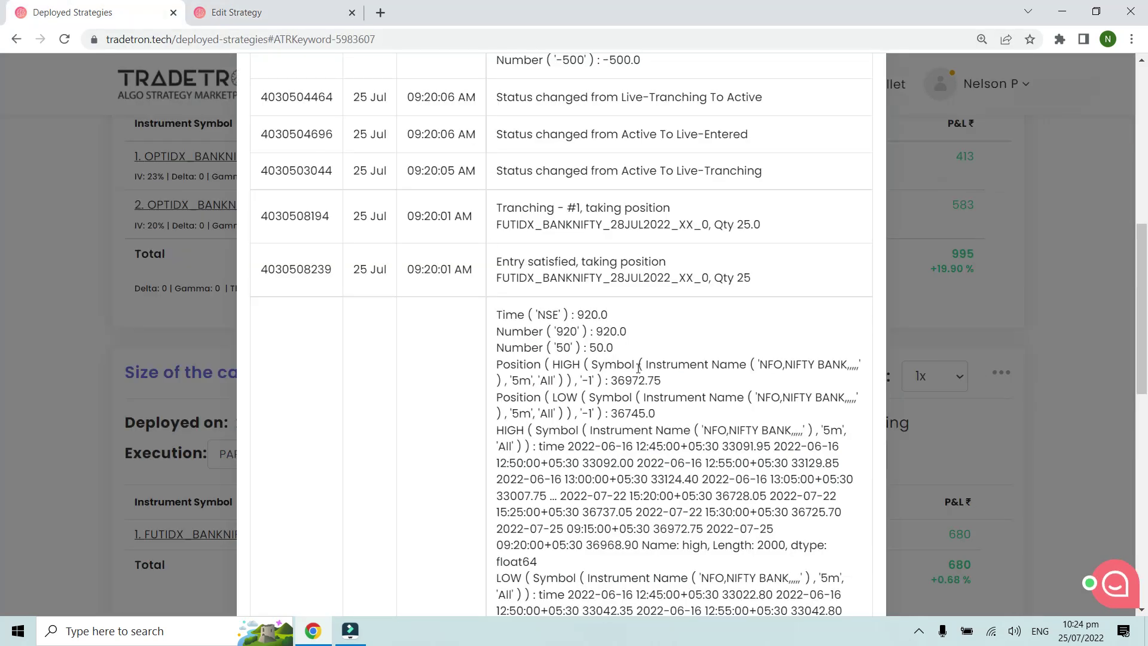
drag(665, 381, 611, 380)
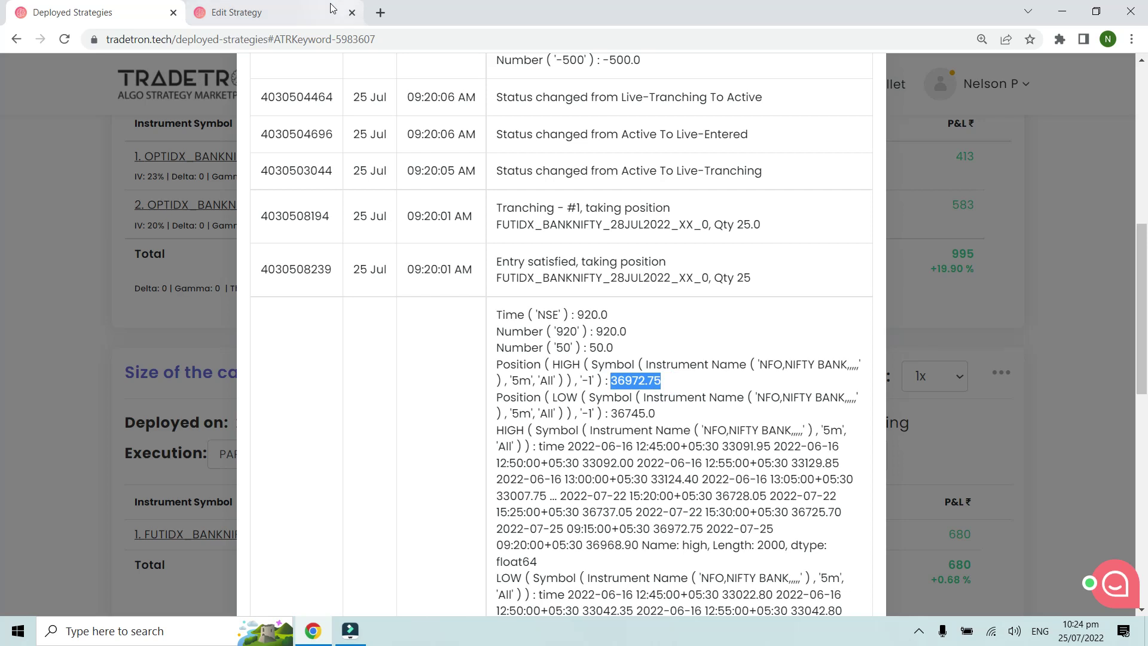
key(ctrl+Tab)
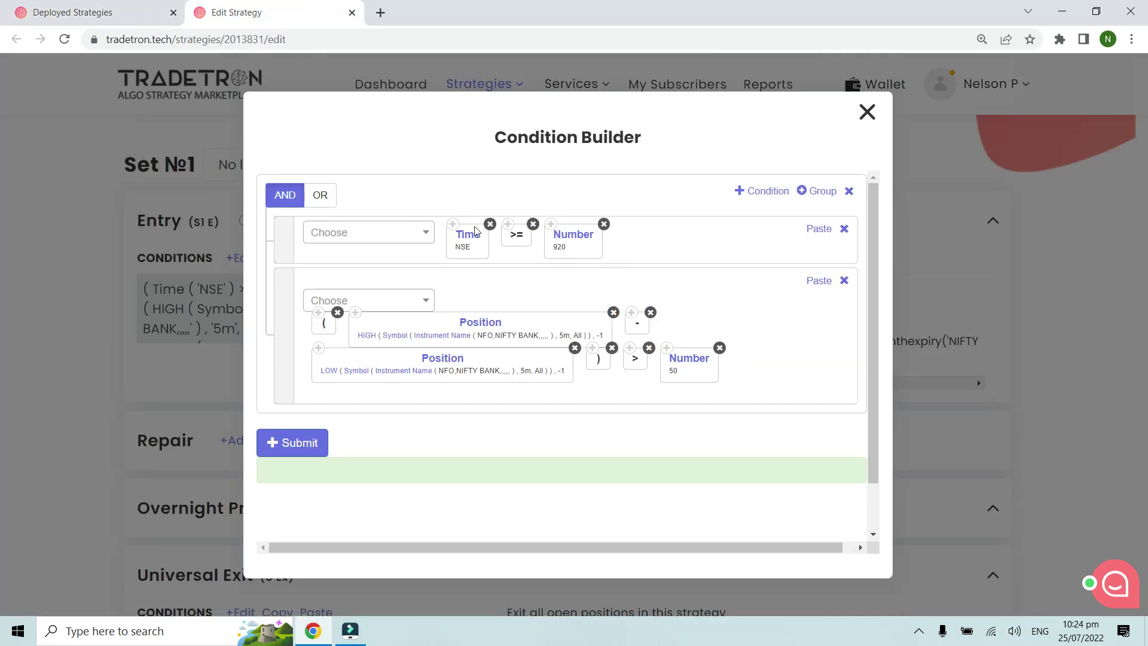
Step: Back in the log, check the LOW value 36745.0 and scroll the log to the top
click(139, 17)
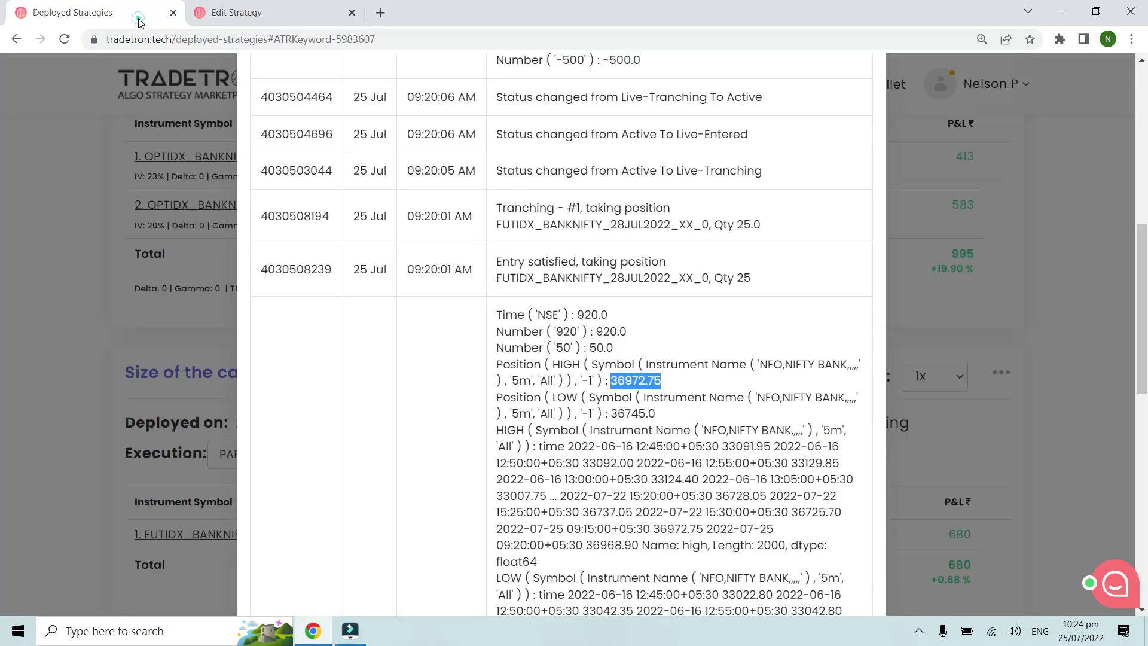
click(696, 416)
drag(696, 417, 610, 413)
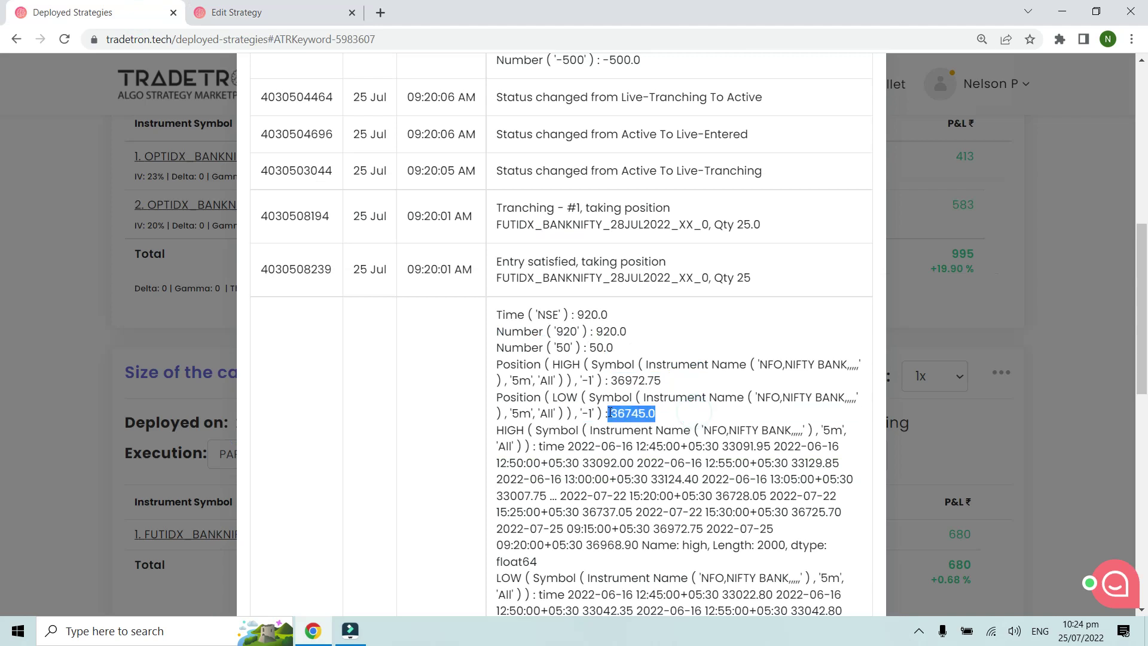
click(611, 413)
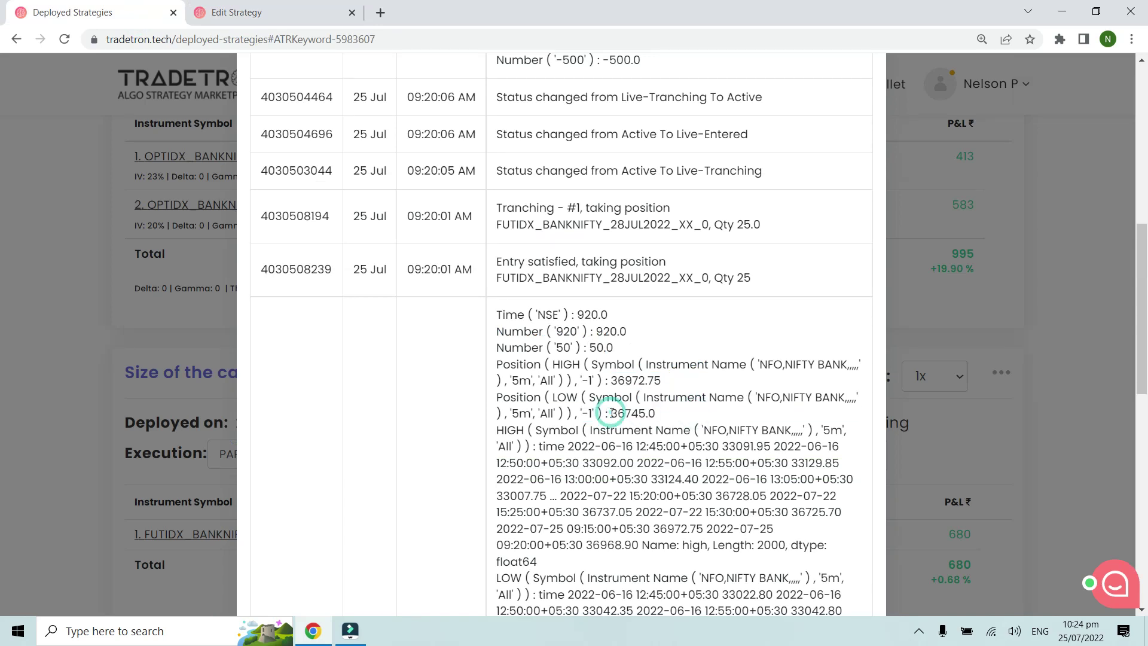
scroll(612, 414, up, 10)
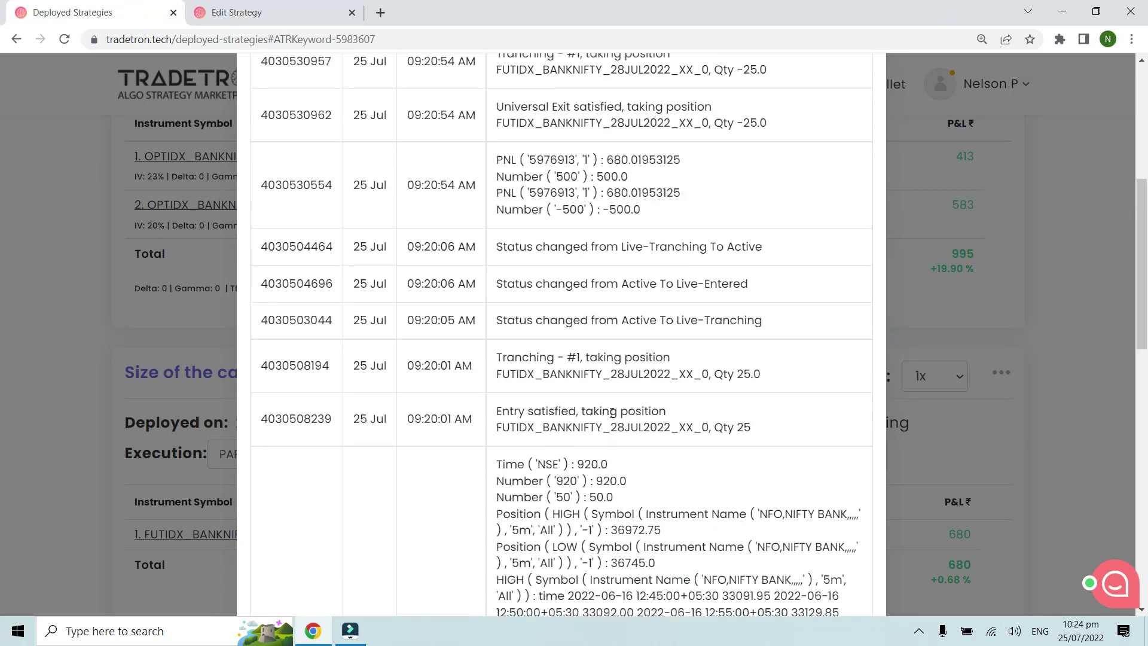
click(861, 96)
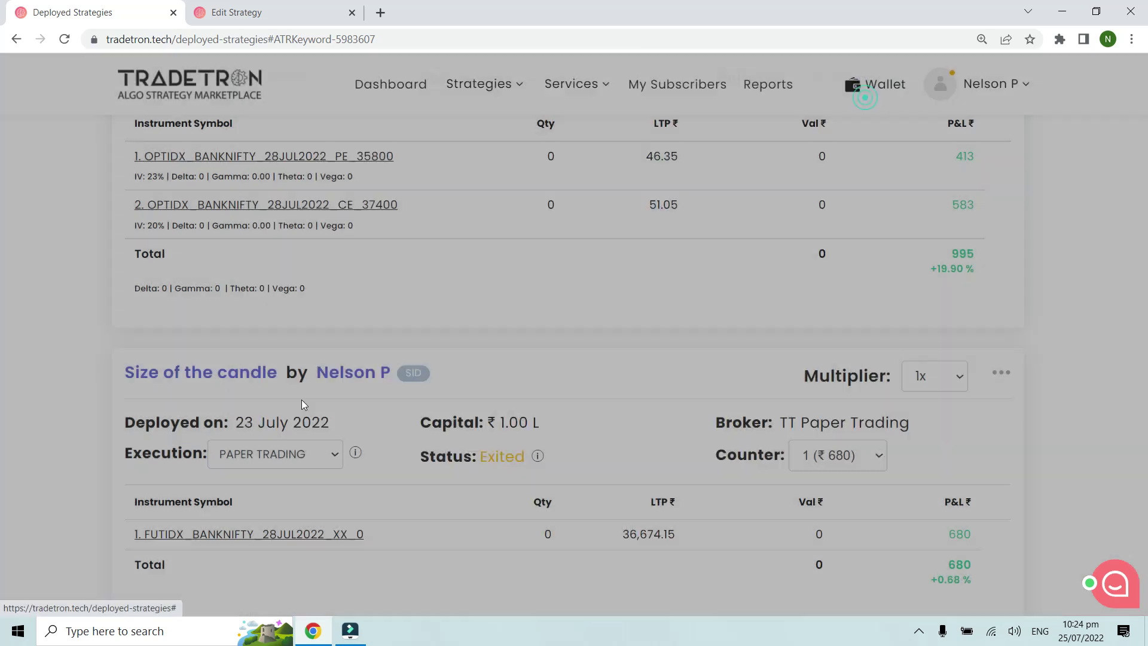
click(302, 534)
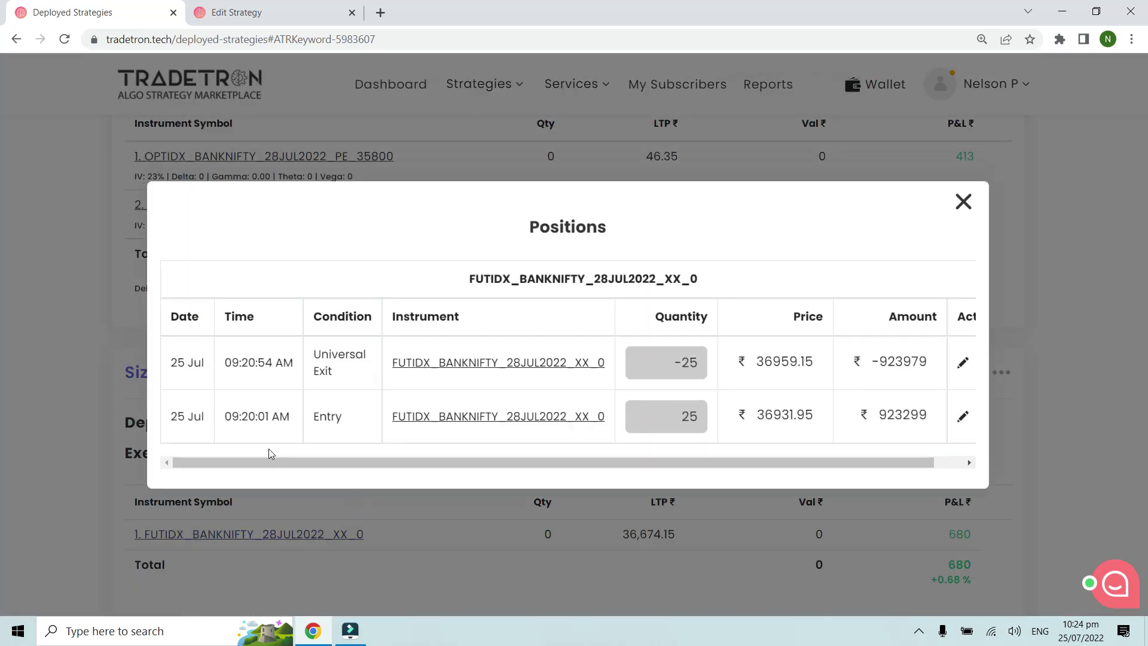
drag(748, 415, 819, 420)
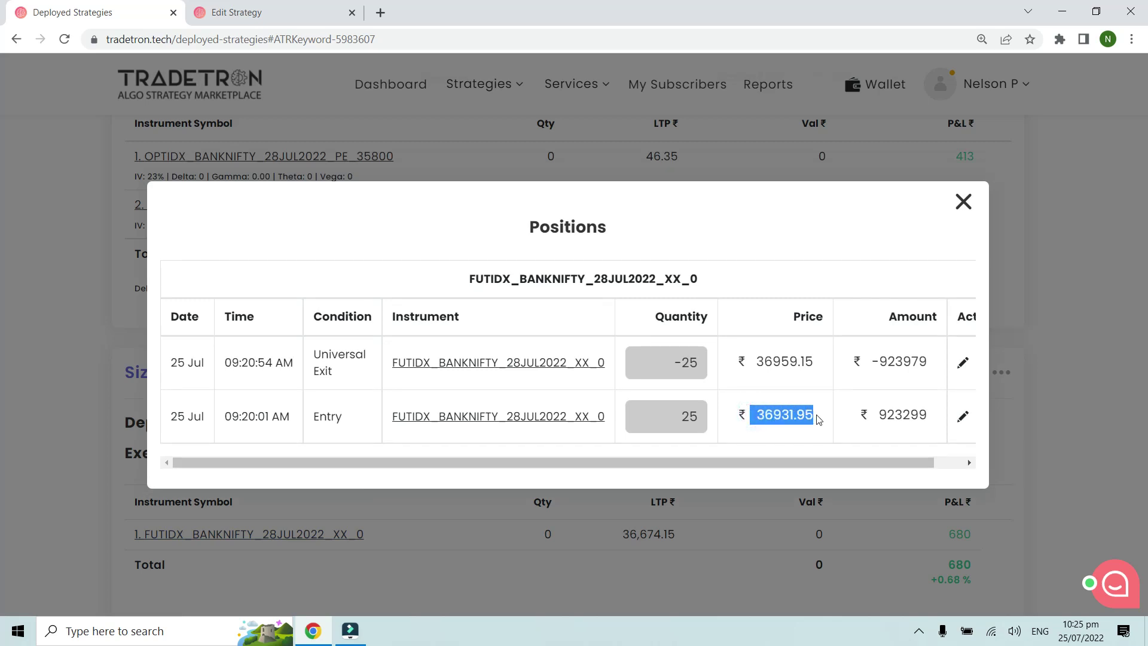
click(284, 369)
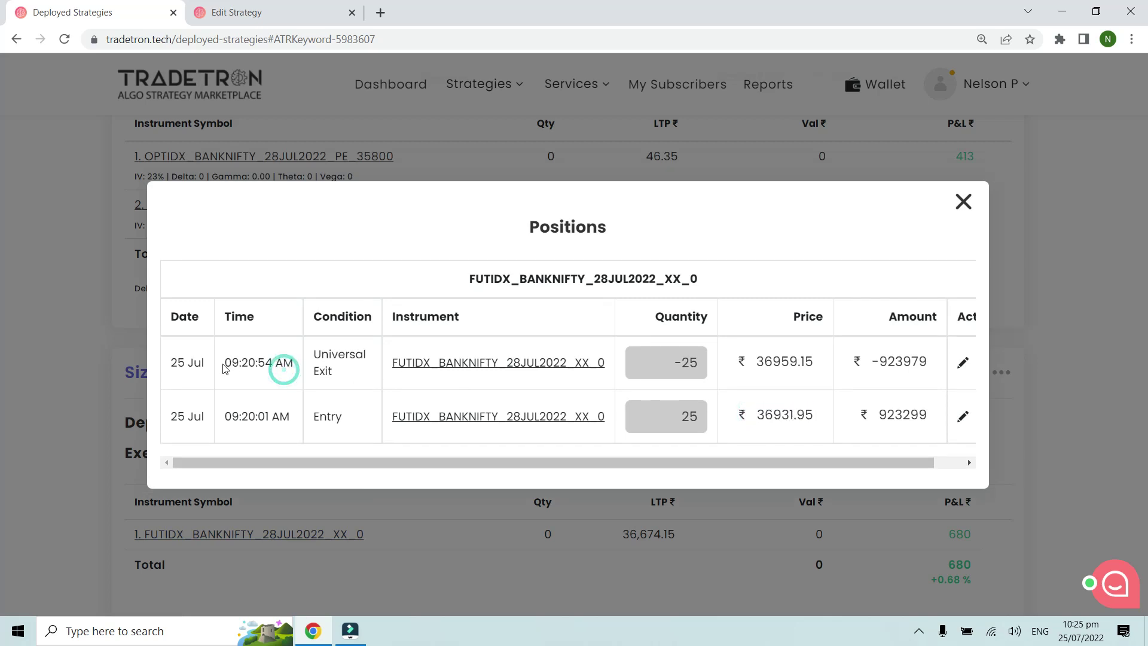
drag(225, 369, 293, 363)
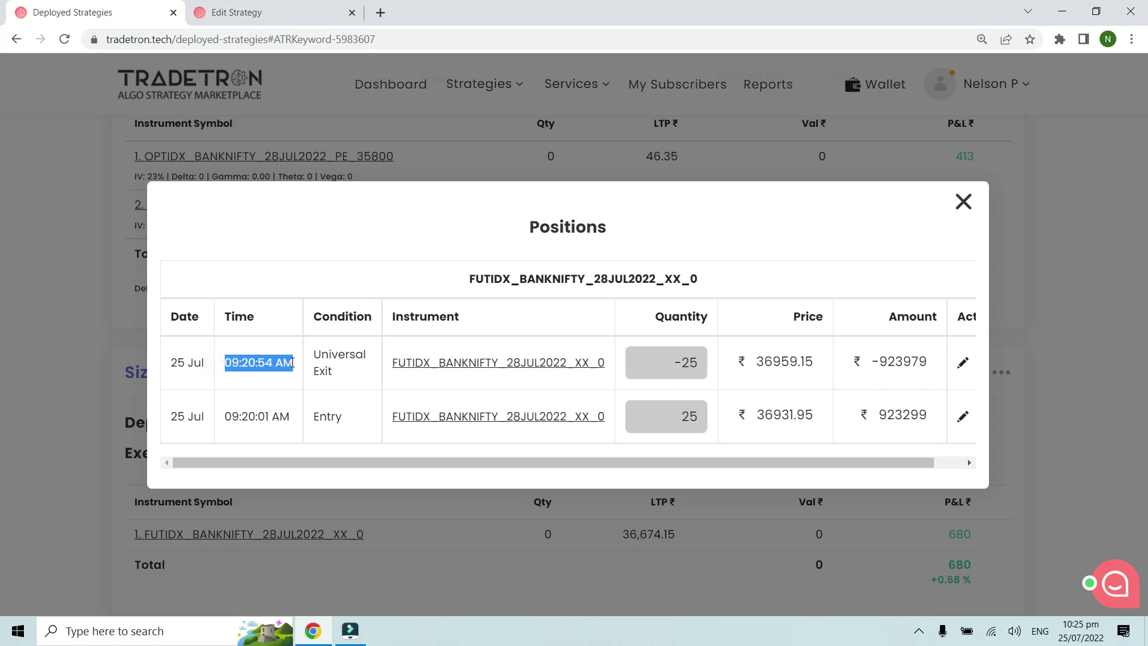
click(293, 362)
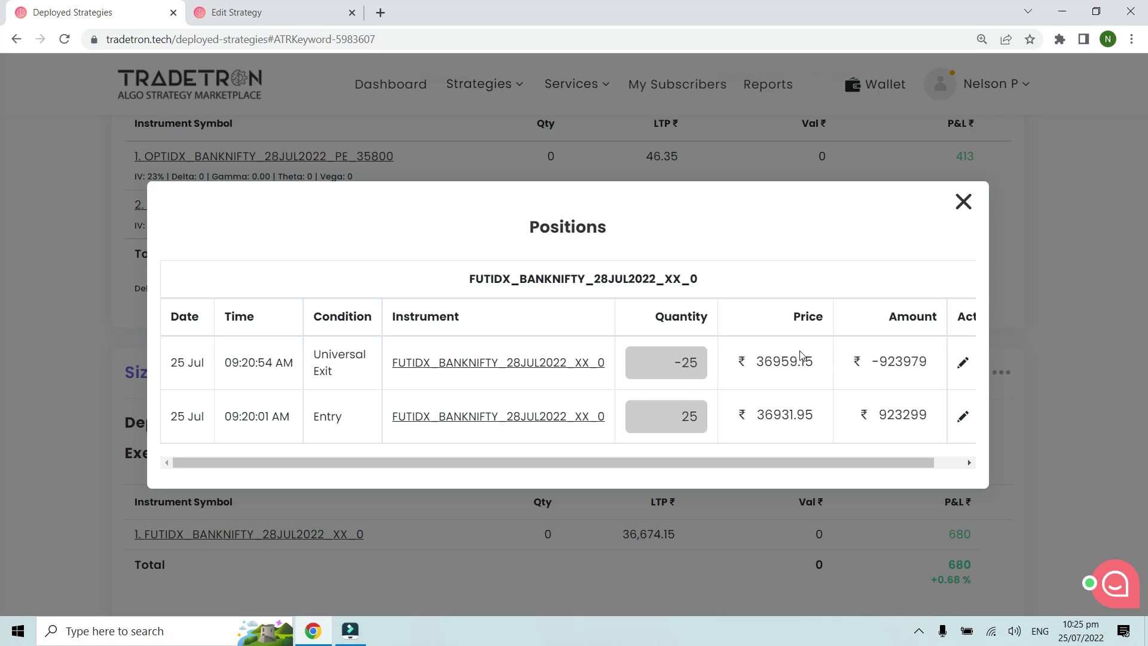
click(963, 202)
click(920, 632)
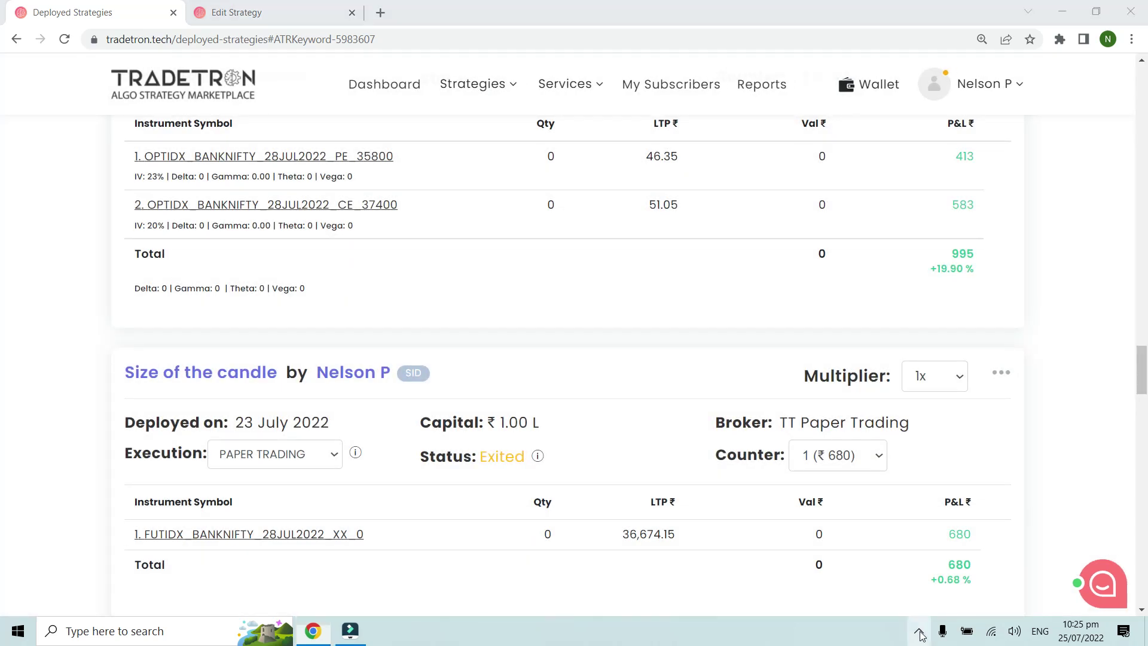
right_click(904, 602)
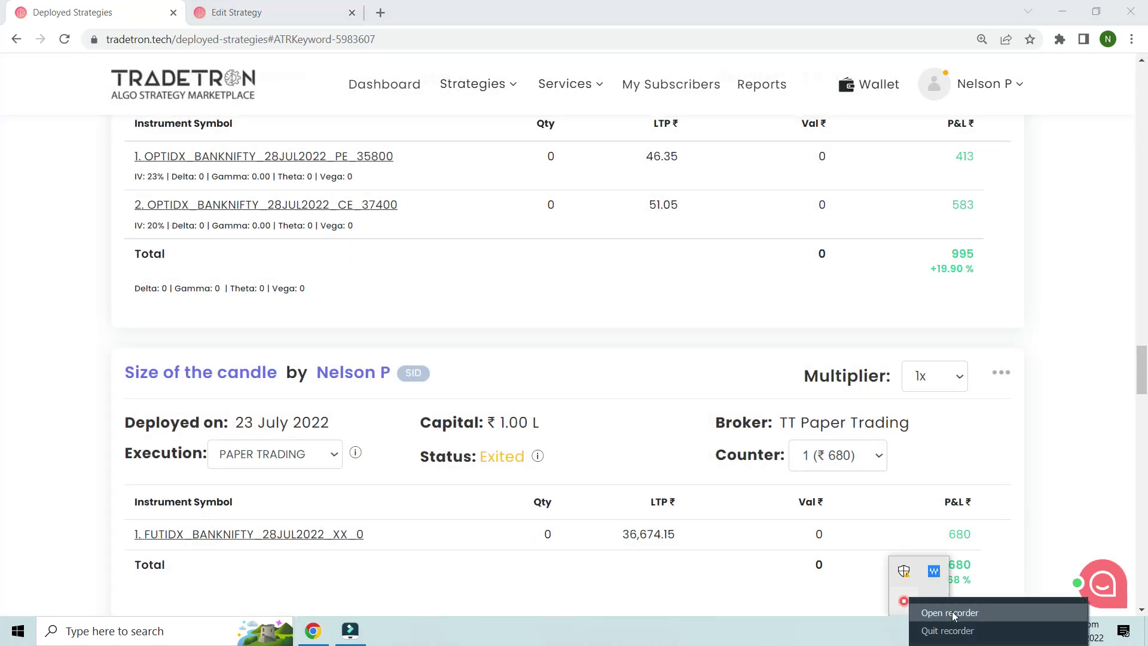